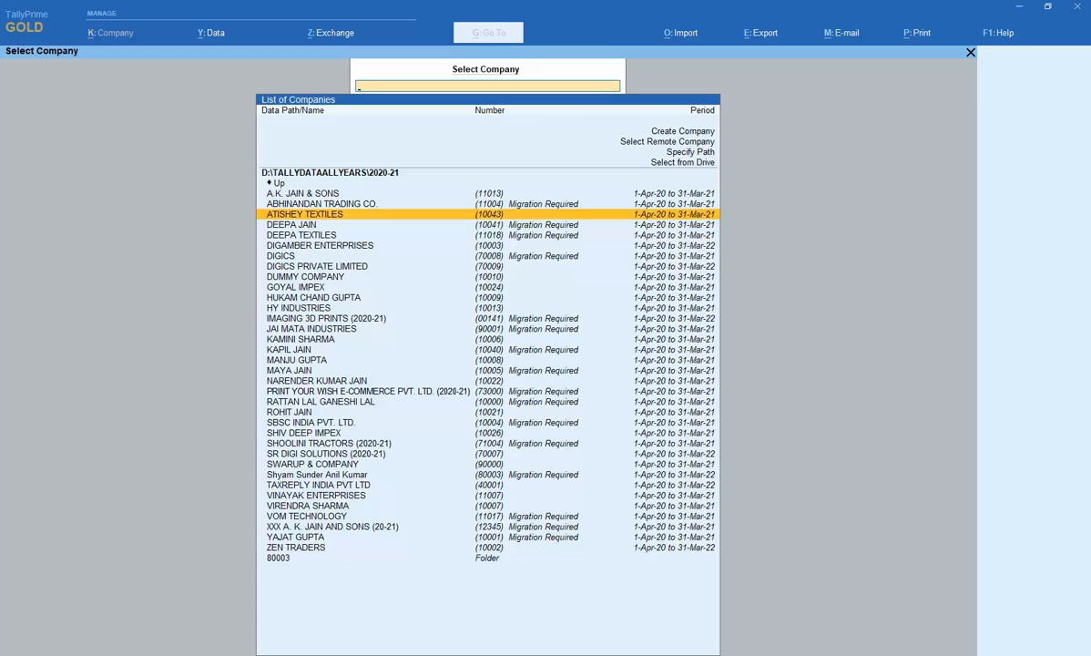
Look through the list of existing companies in the 2020-21 data folder
key("Down")
key("Down")
key("Down")
key("Down")
key("Down")
key("Down")
key("Down")
key("Down")
key("Down")
key("Down")
key("Down")
key("Down")
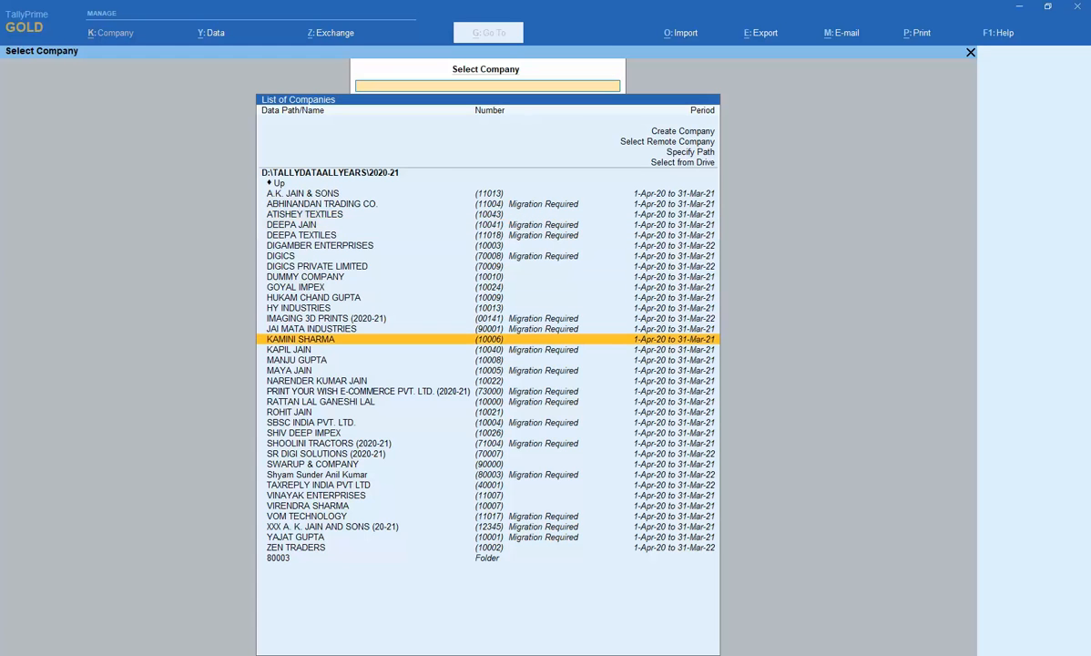
key("Up")
key("Up")
key("Up")
key("Up")
key("Up")
key("Up")
key("Up")
key("Up")
key("Up")
key("Up")
key("Up")
key("Up")
key("Up")
key("Up")
key("Up")
key("Up")
key("Up")
key("Up")
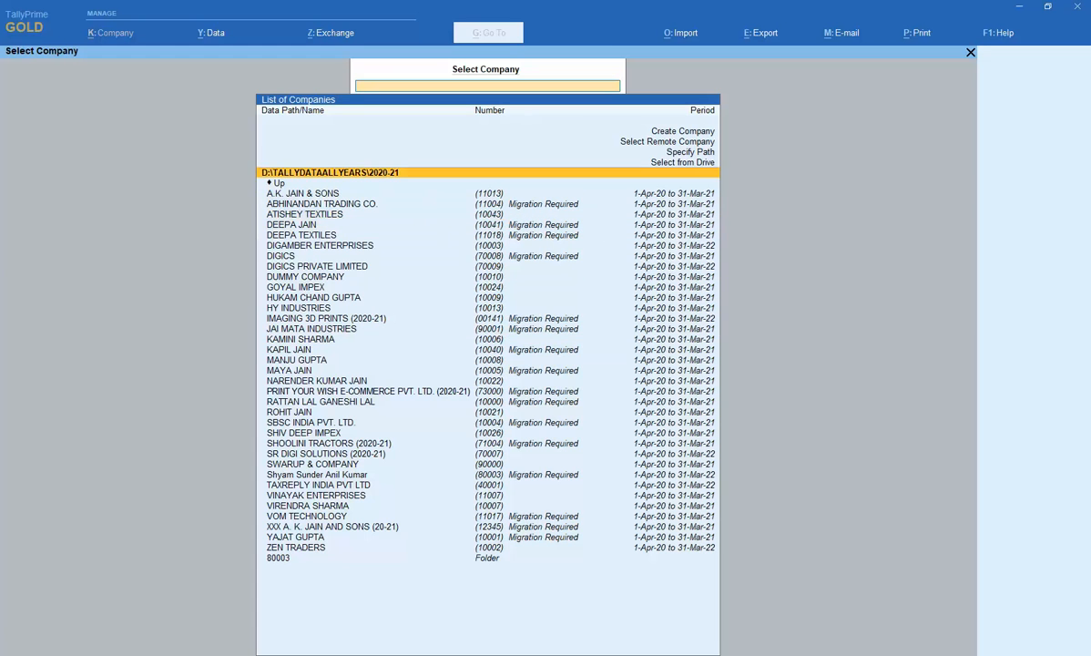
Start creating a new company and set its company name and mailing name to Dummy Company 1
key("Up")
key("Up")
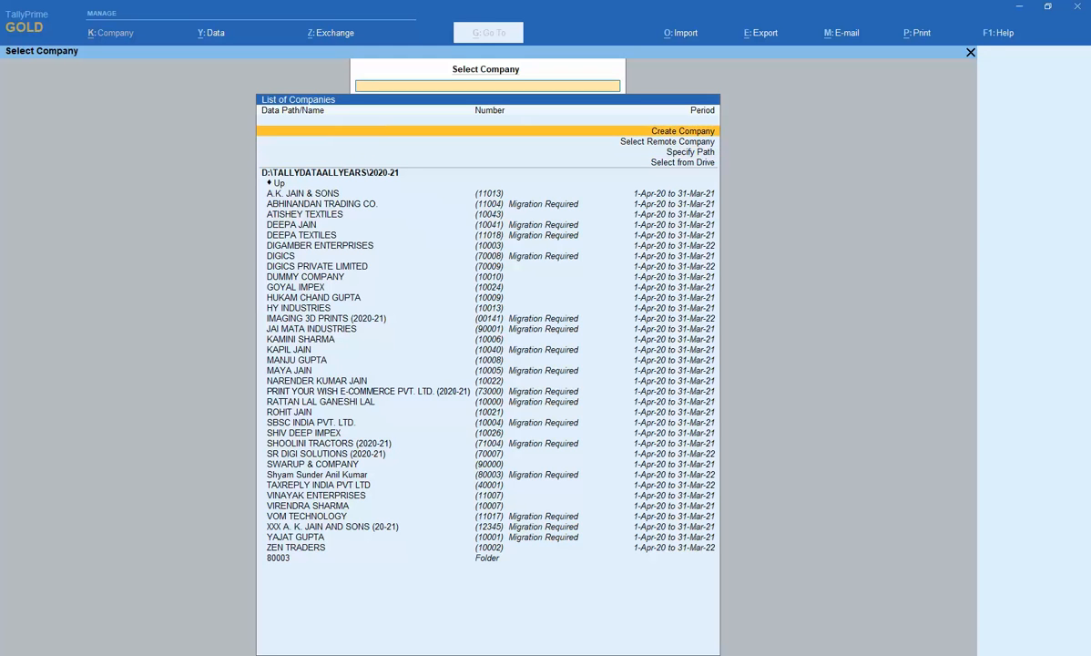
key("Down")
key("Up")
key("Return")
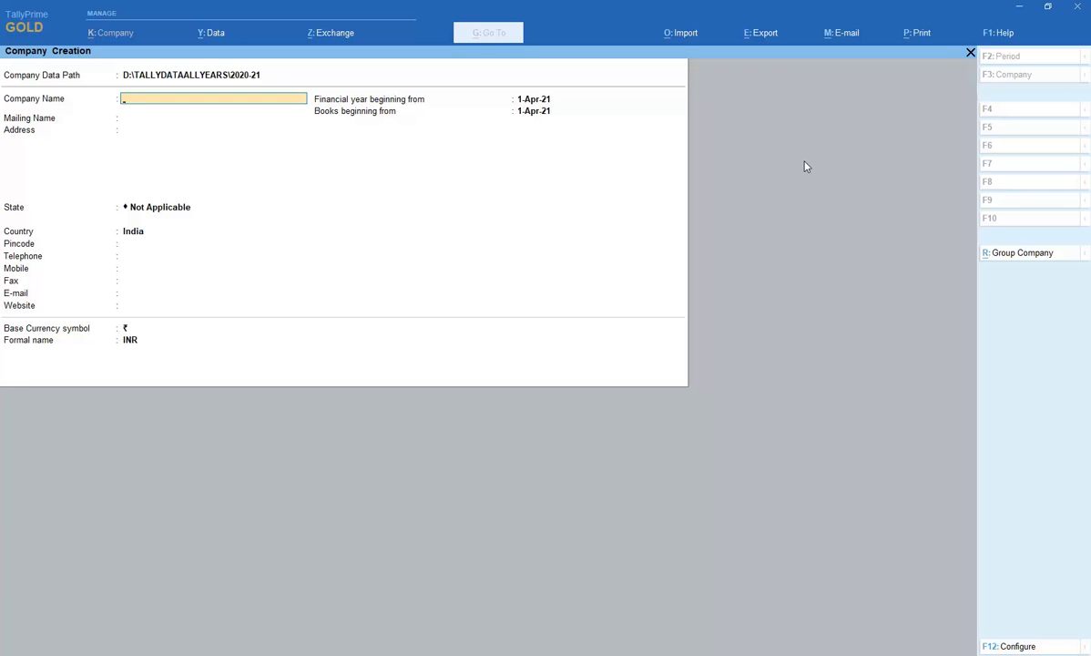
type("Dummy Company 1")
key("Return")
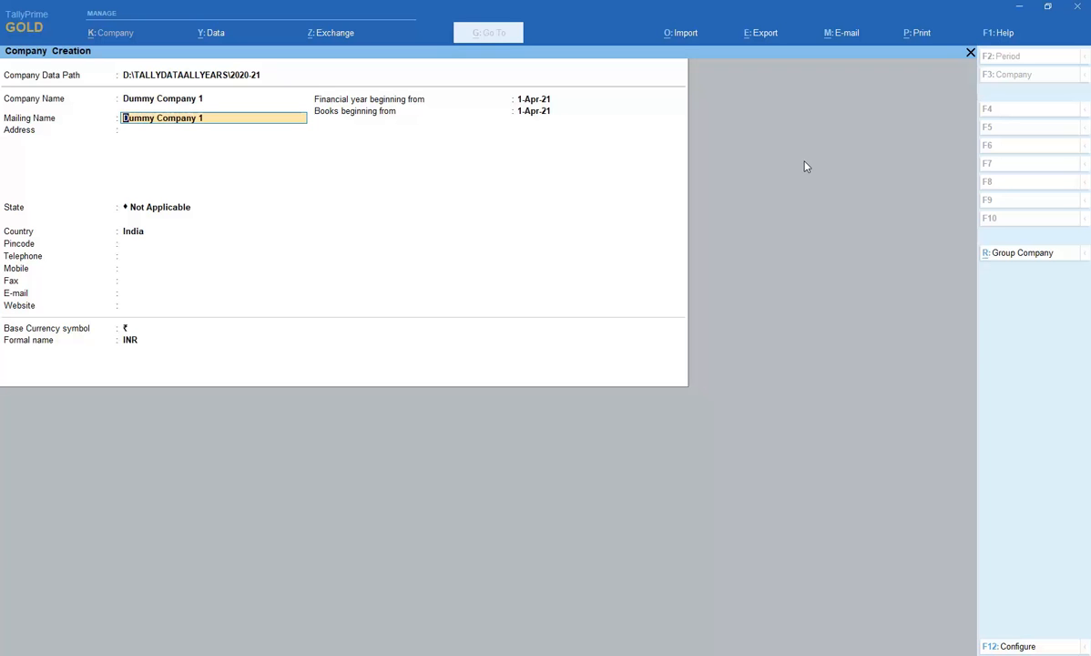
key("Up")
key("Return")
key("Return")
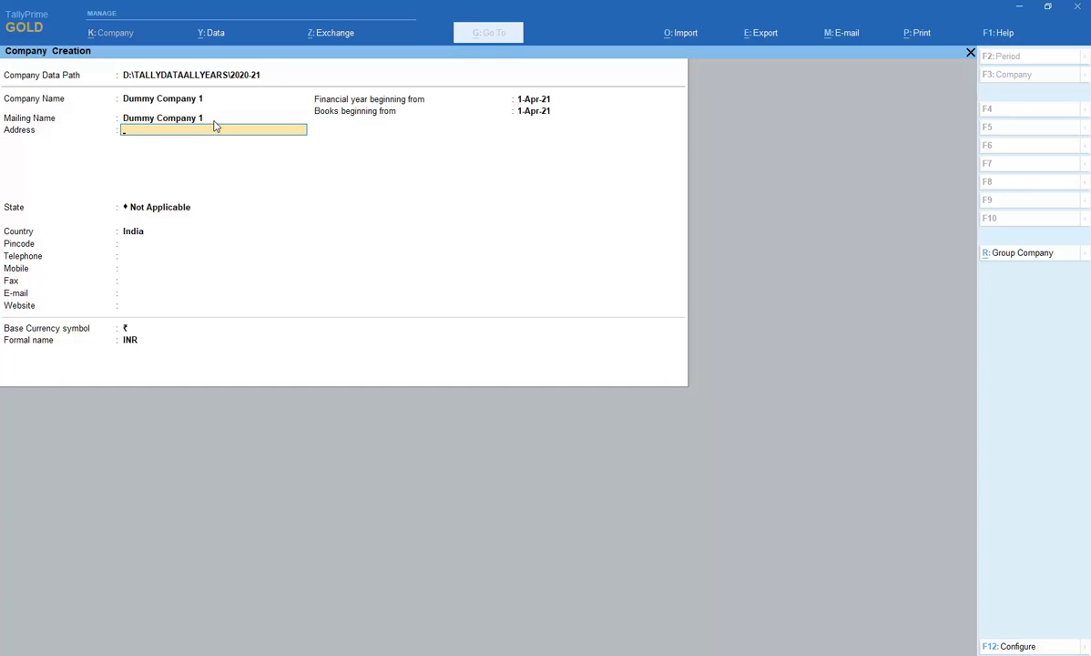
Enter the company's address on two lines and leave the remaining address lines blank
type("Xyz")
key("Return")
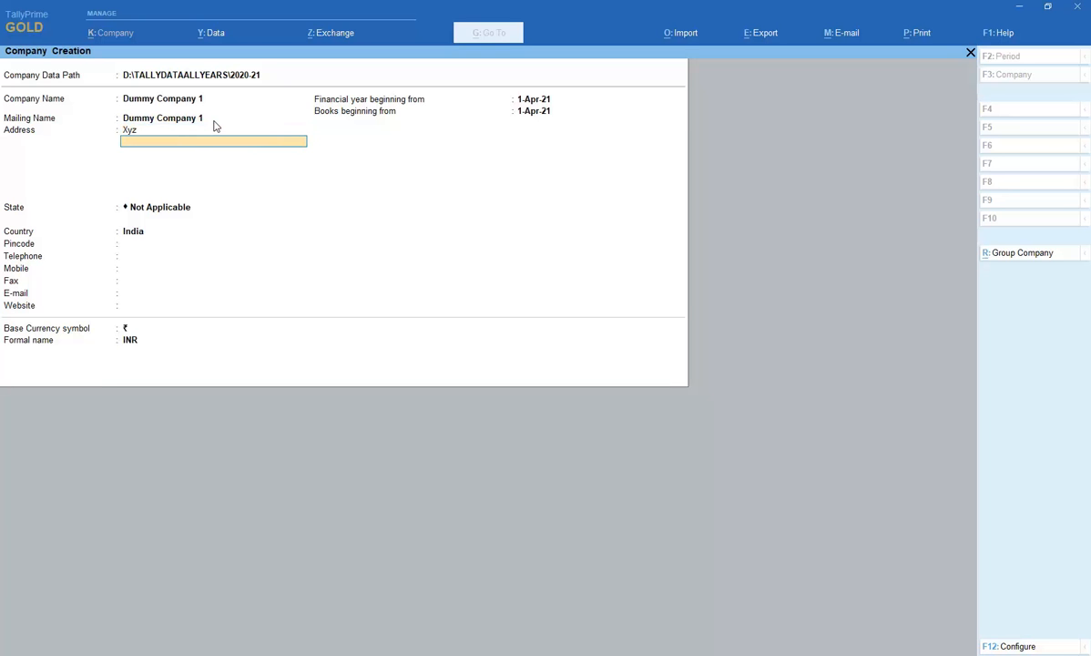
type("St N")
key("Return")
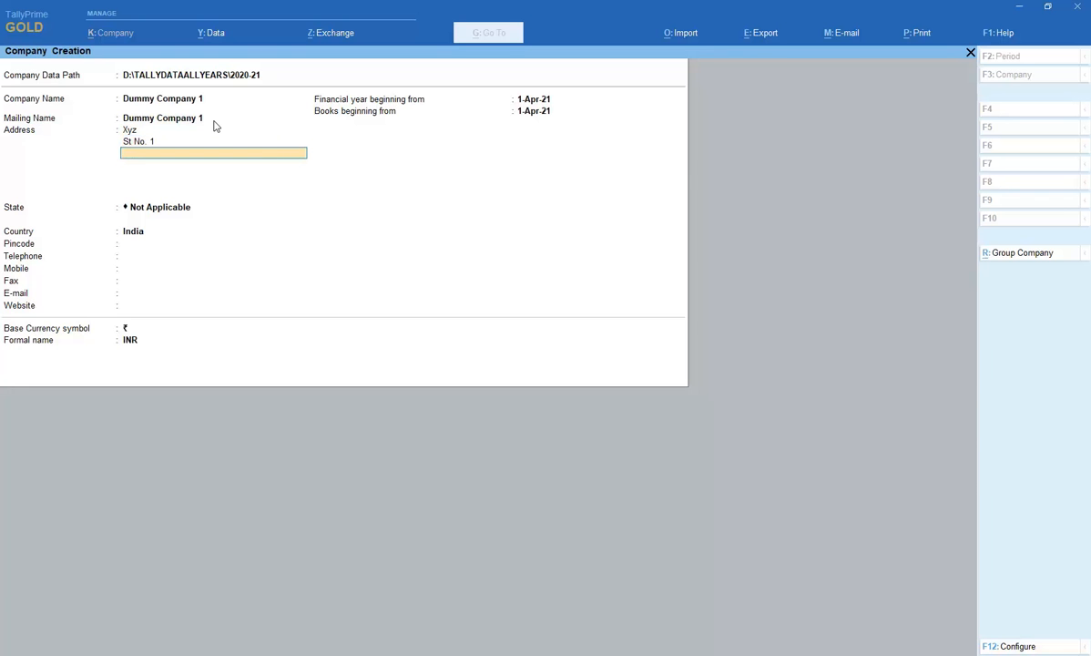
key("Return")
key("Return")
Set the company's state to Delhi
key("Down")
key("Down")
key("Down")
key("Down")
key("Down")
key("Down")
key("Down")
key("Down")
key("Down")
key("Down")
key("Down")
key("Down")
key("Down")
key("Down")
key("Down")
key("Down")
key("Down")
key("Down")
key("Down")
key("Down")
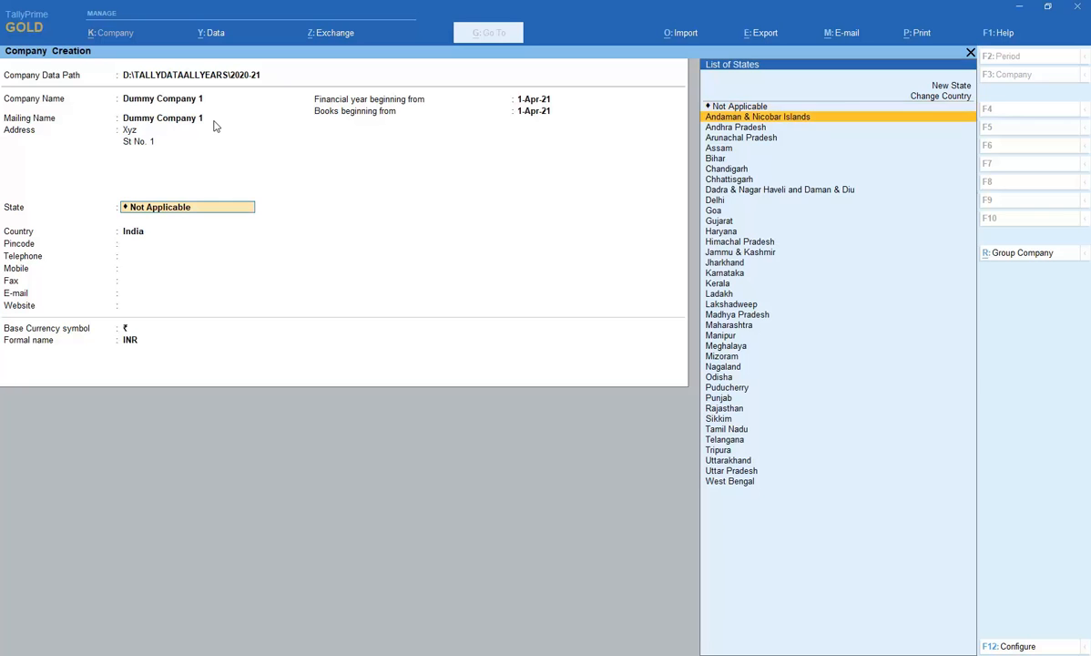
key("Up")
key("Up")
key("Up")
key("Up")
key("Up")
key("Up")
key("Up")
key("Up")
key("Up")
key("Up")
key("Up")
key("Up")
key("Up")
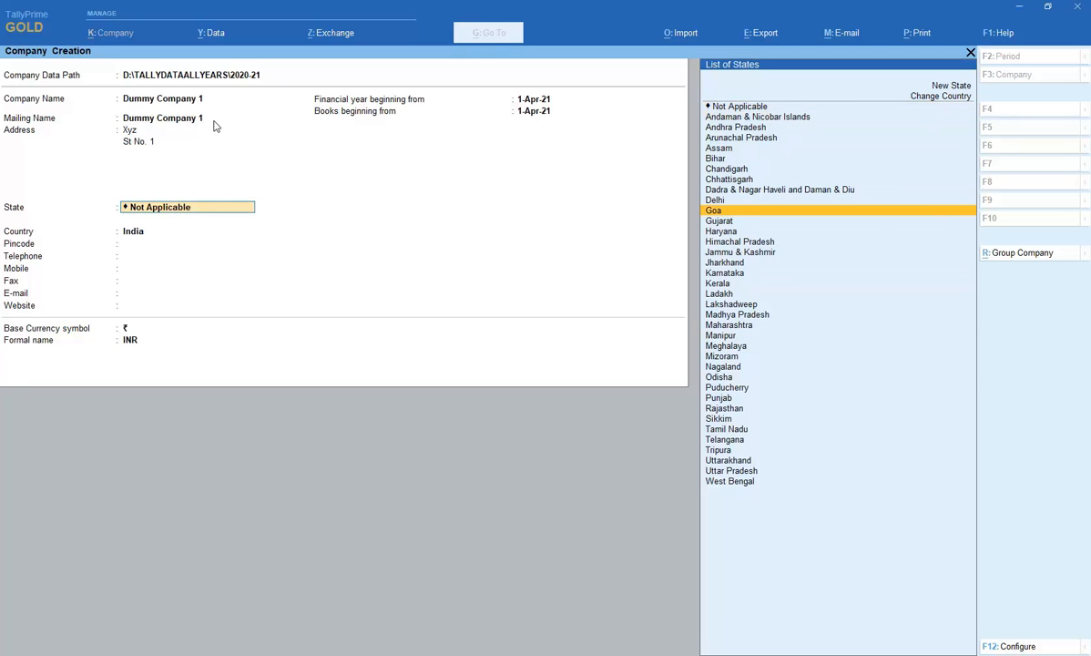
key("Return")
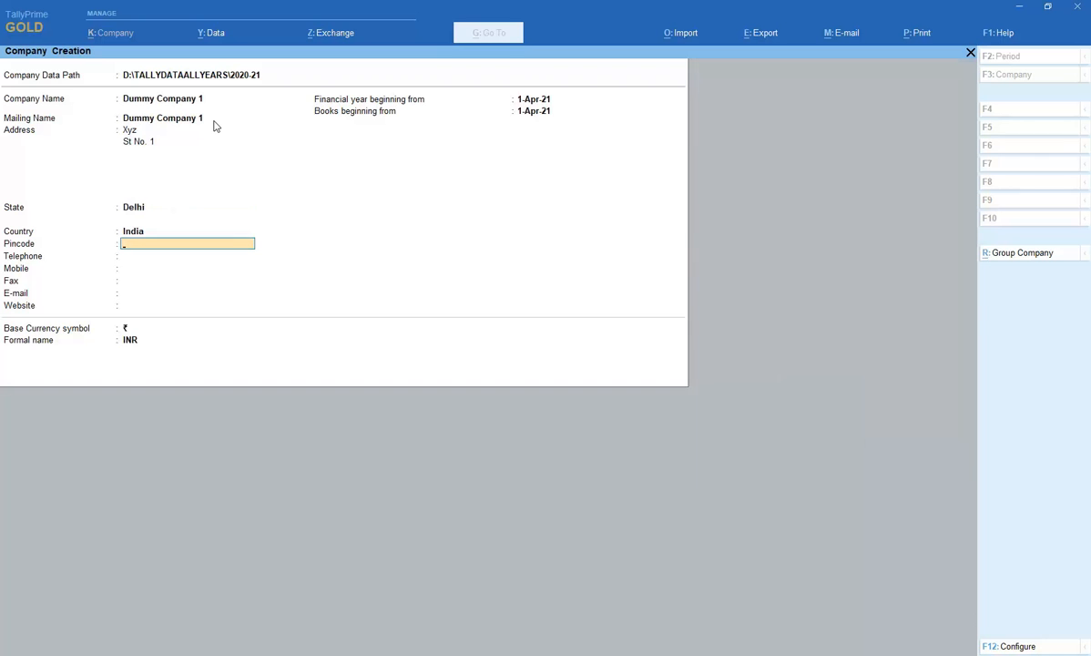
Enter the company's pincode, telephone and mobile numbers, leaving fax, e-mail and website blank
type("110051")
key("Return")
type("123456")
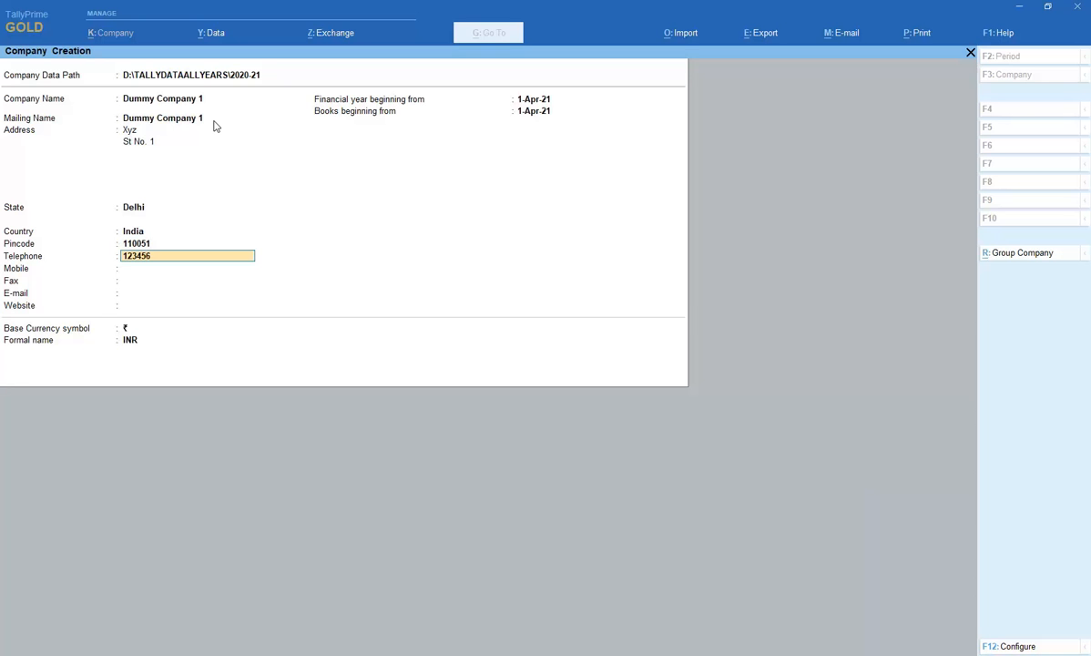
key("Return")
type("987979797")
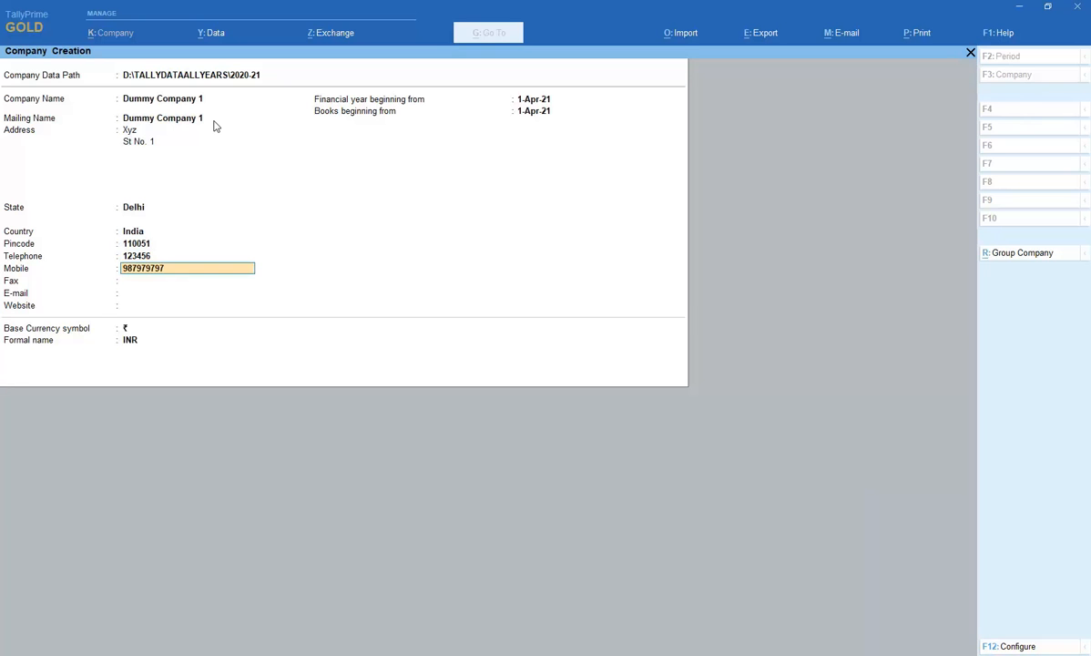
key("Return")
key("Return")
key("Return")
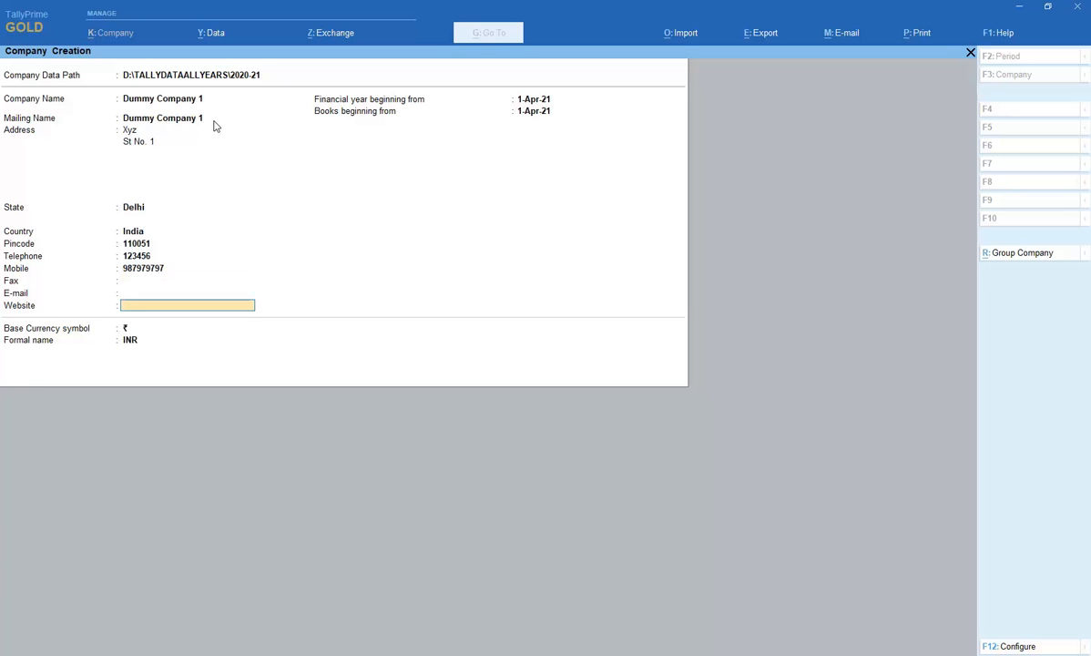
key("Return")
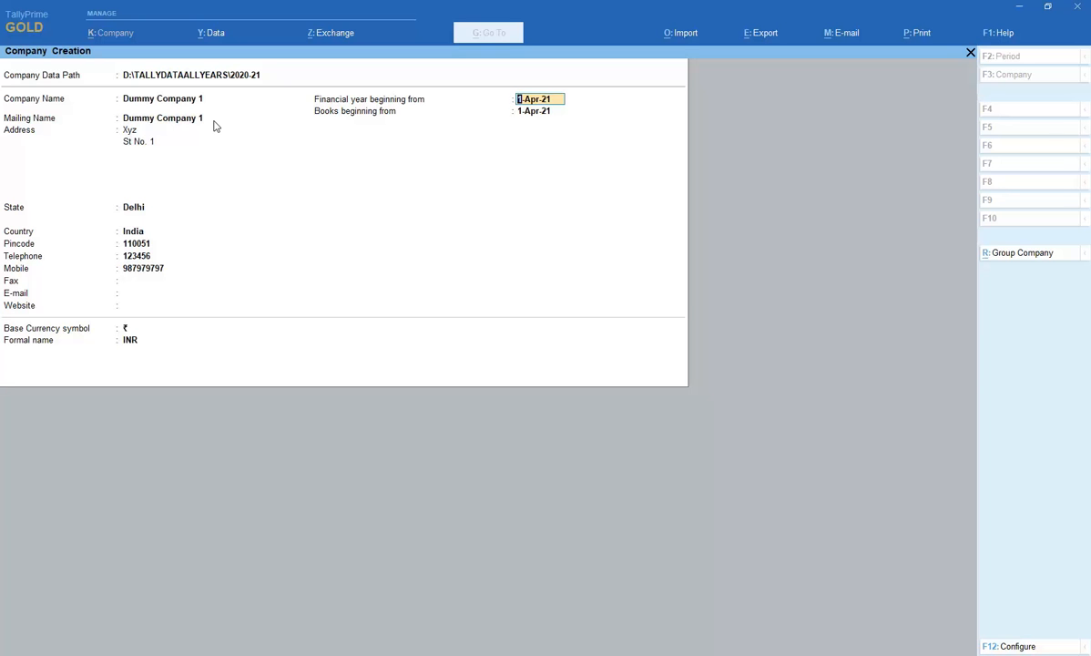
Accept 1-Apr-21 for the financial year and books start, keep ₹ (INR) as base currency, and create the company
key("Return")
key("Return")
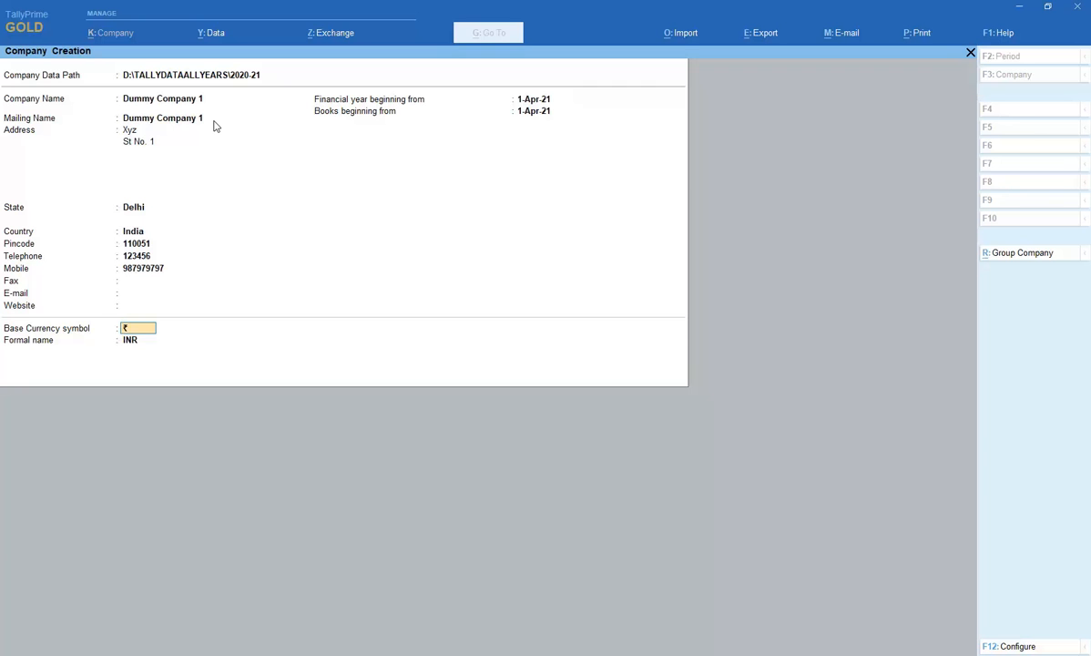
key("Return")
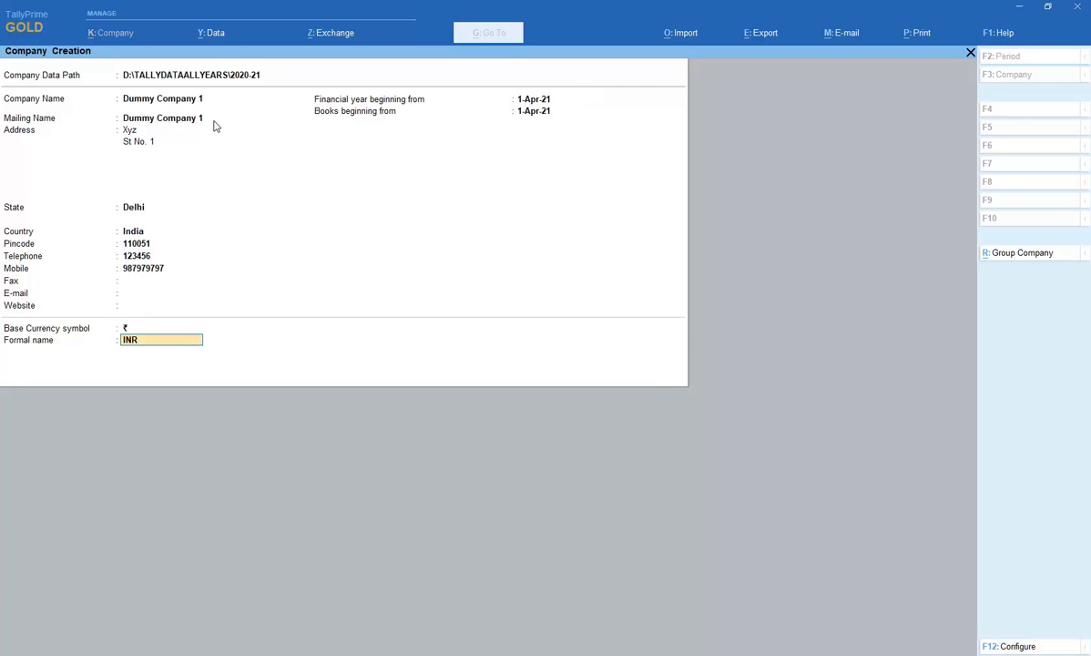
key("Return")
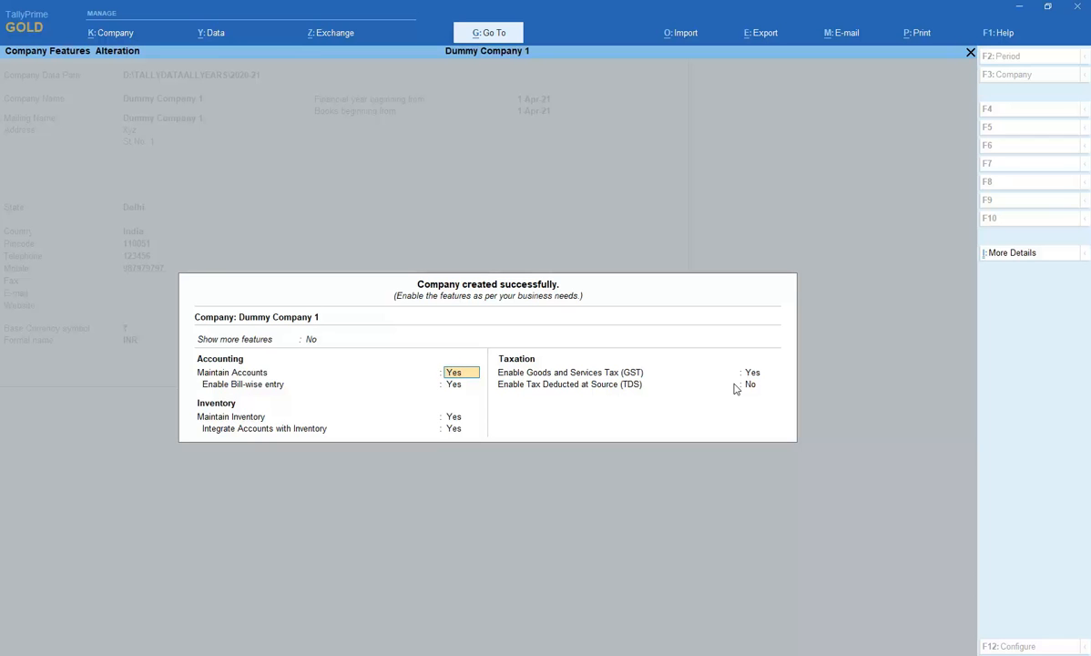
Set Maintain Accounts to No and keep Goods and Services Tax enabled to open its details
type("n")
key("Return")
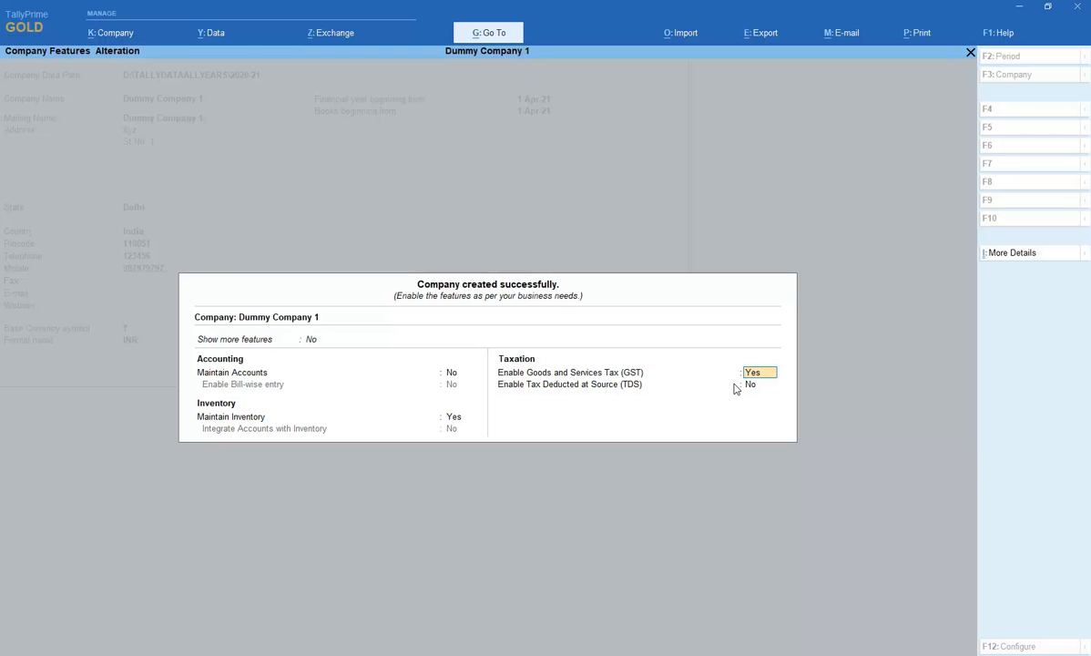
key("Return")
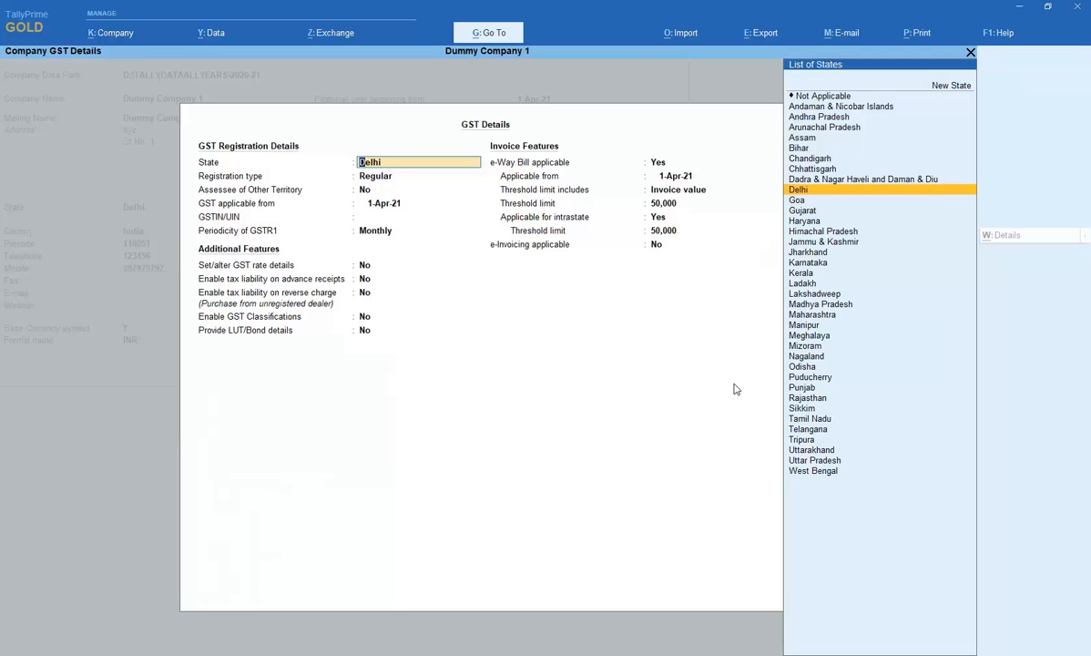
Accept the GST registration details: Delhi, Regular, not an assessee of other territory, applicable from 1-Apr-21, blank GSTIN/UIN, Monthly GSTR1
key("Return")
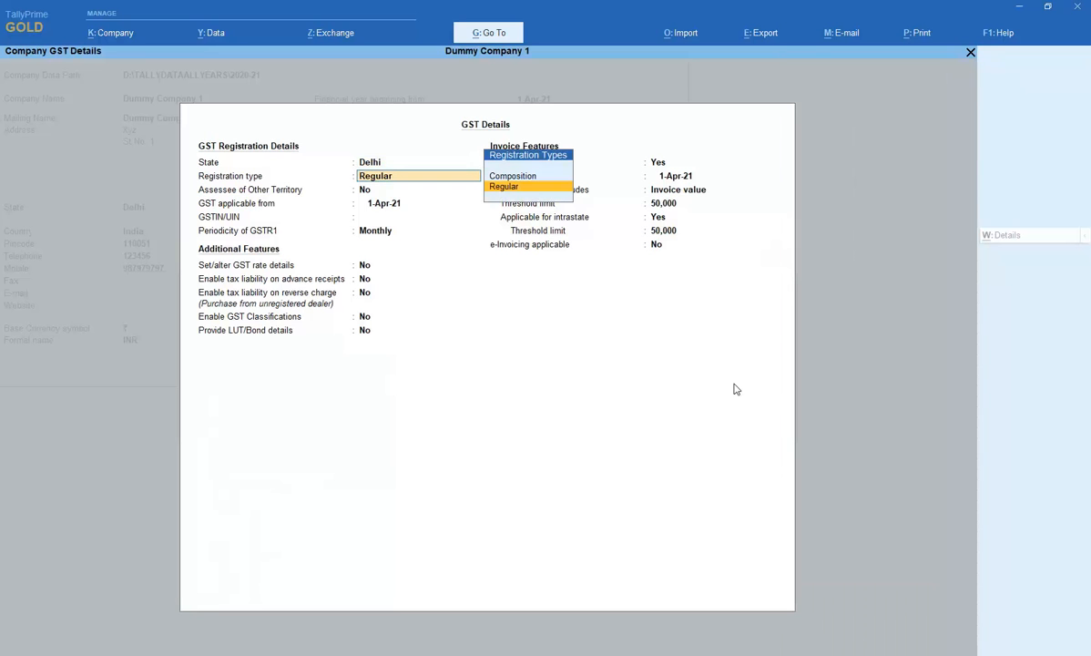
key("Up")
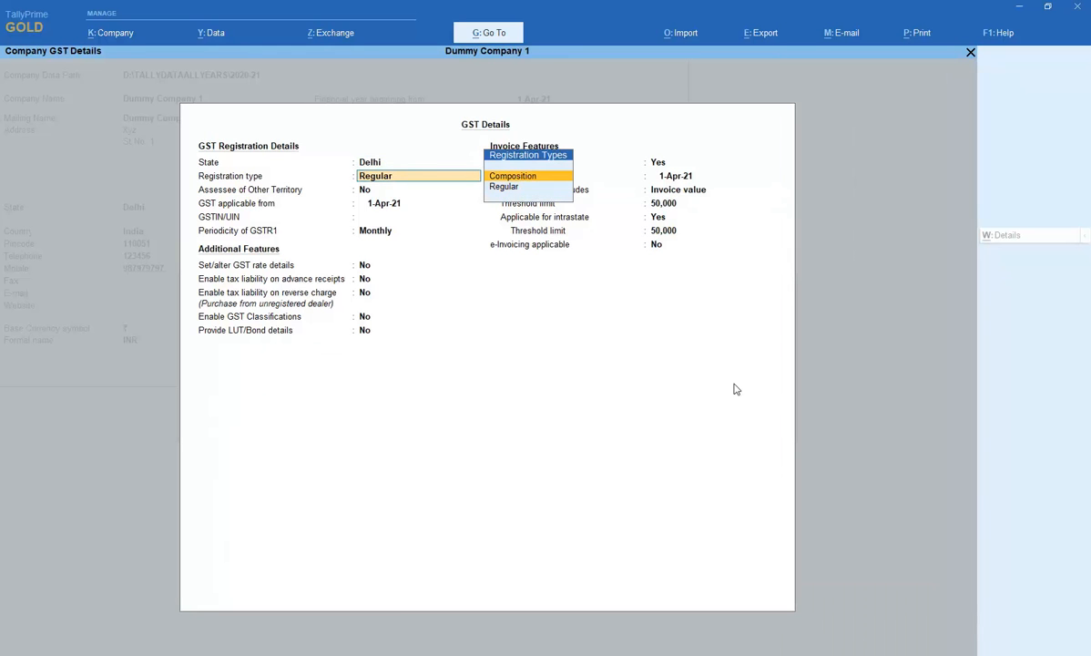
key("Down")
key("Return")
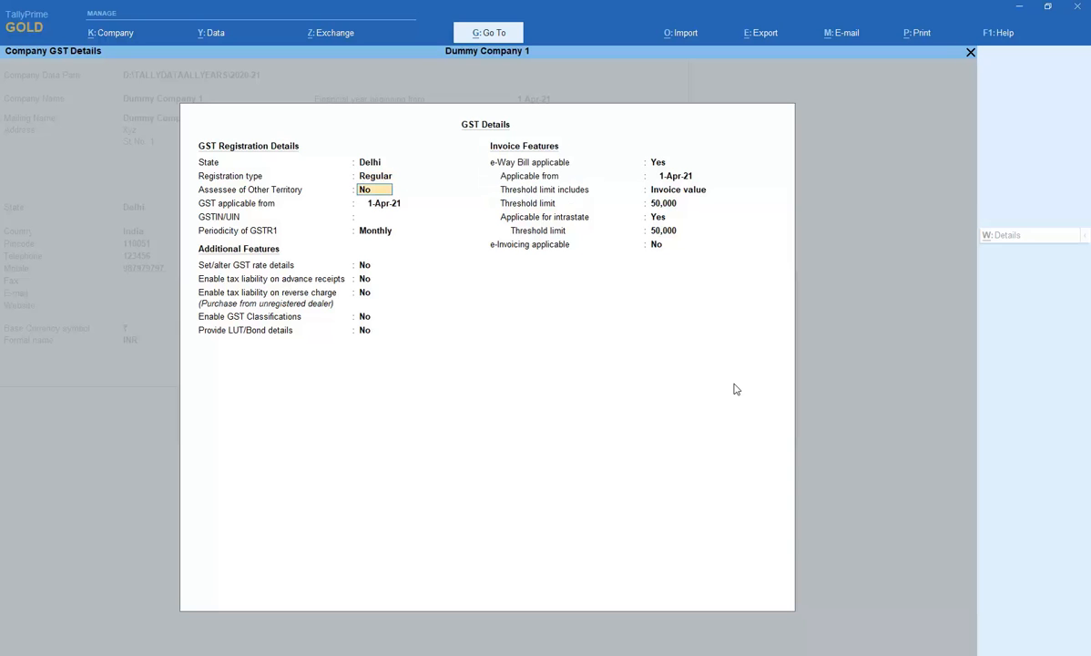
key("Return")
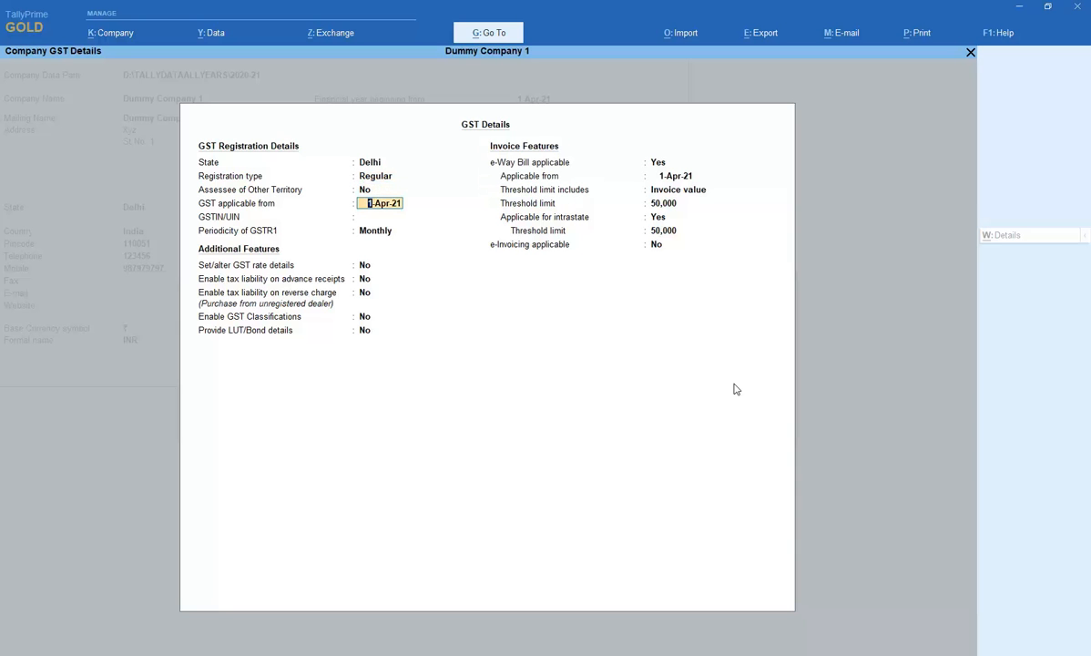
key("Return")
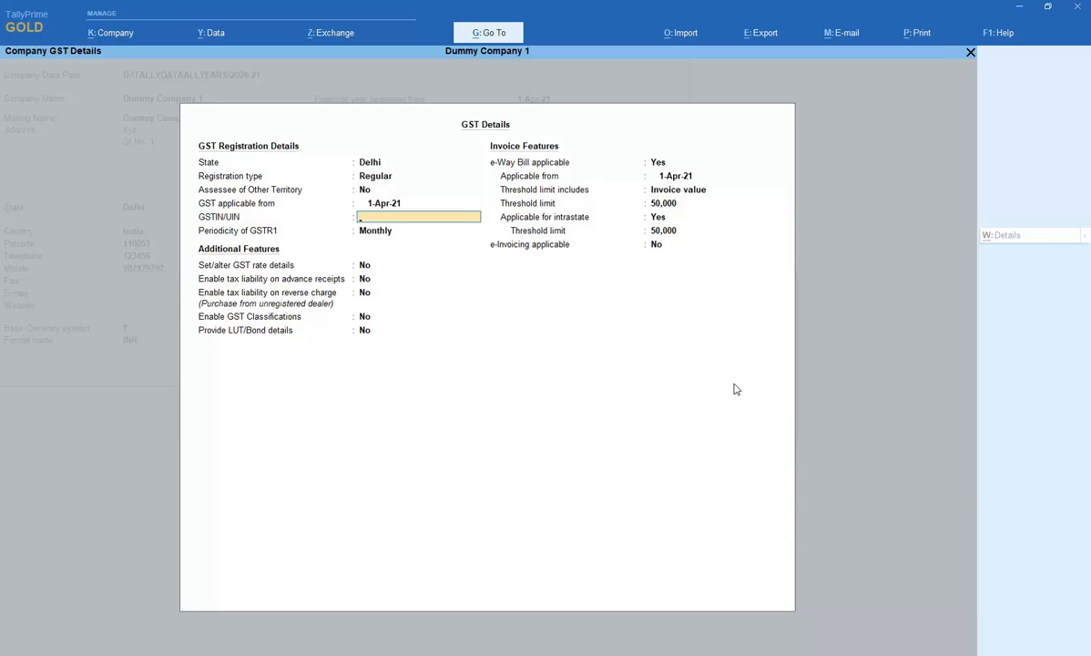
key("Return")
key("Return")
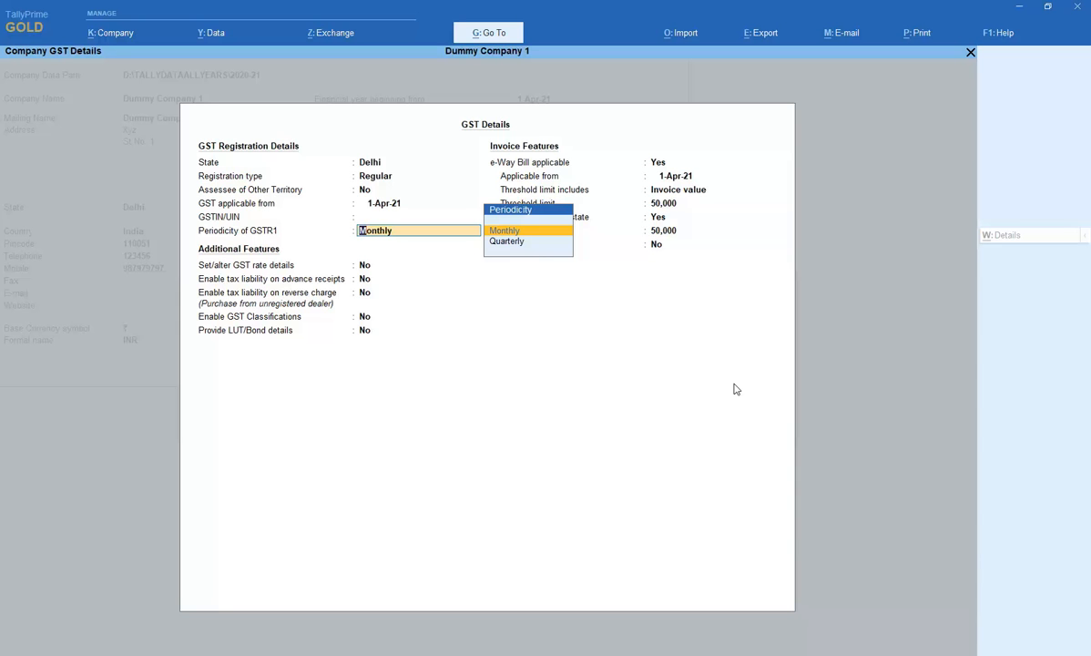
key("Return")
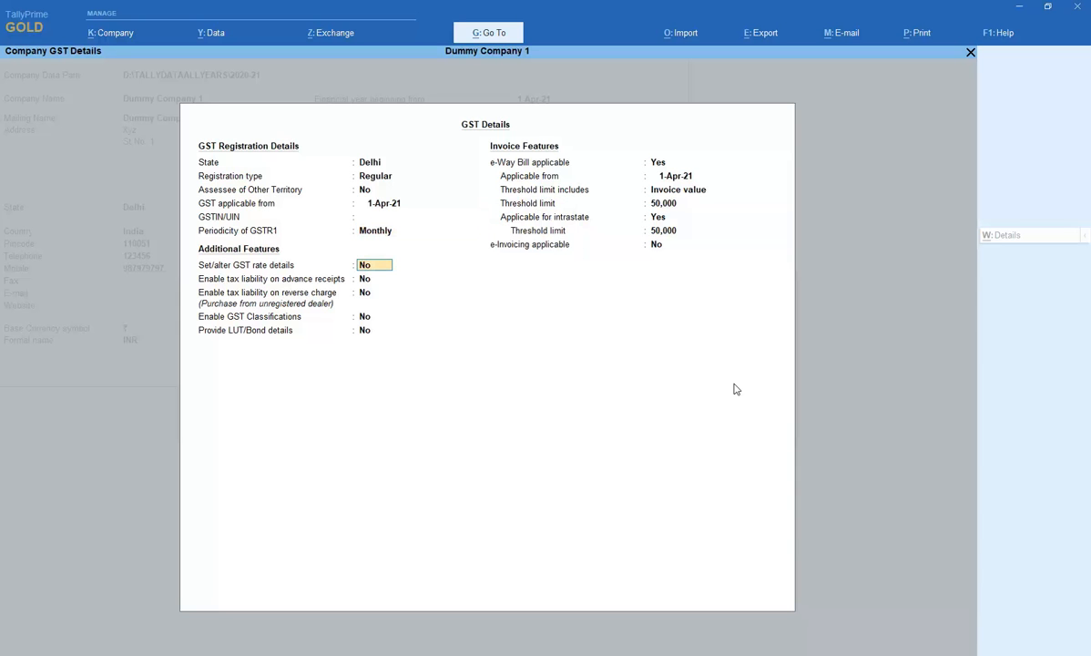
Set the Set/alter GST rate details option to Yes and view the company's blank HSN/SAC and tax details form
key("Down")
key("Up")
type("y")
key("Return")
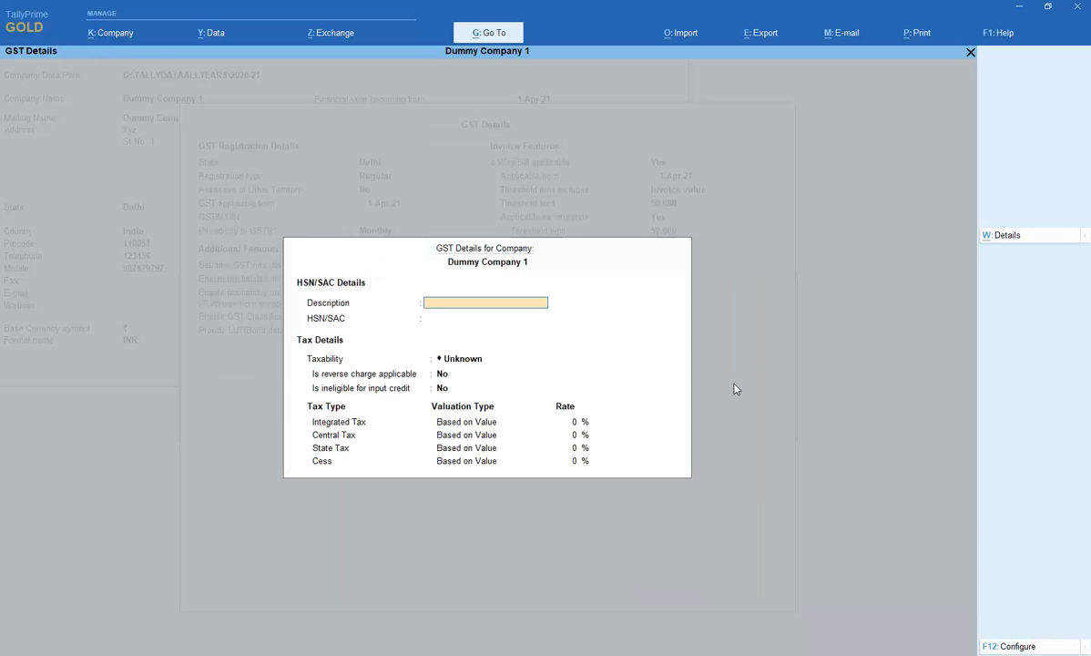
key("Escape")
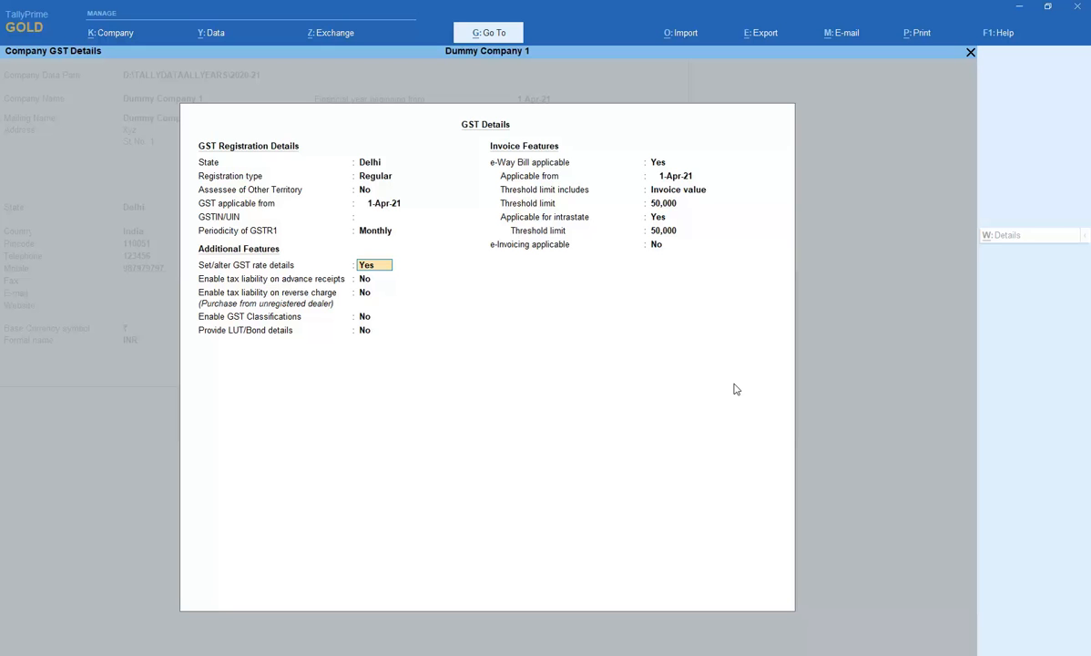
key("Return")
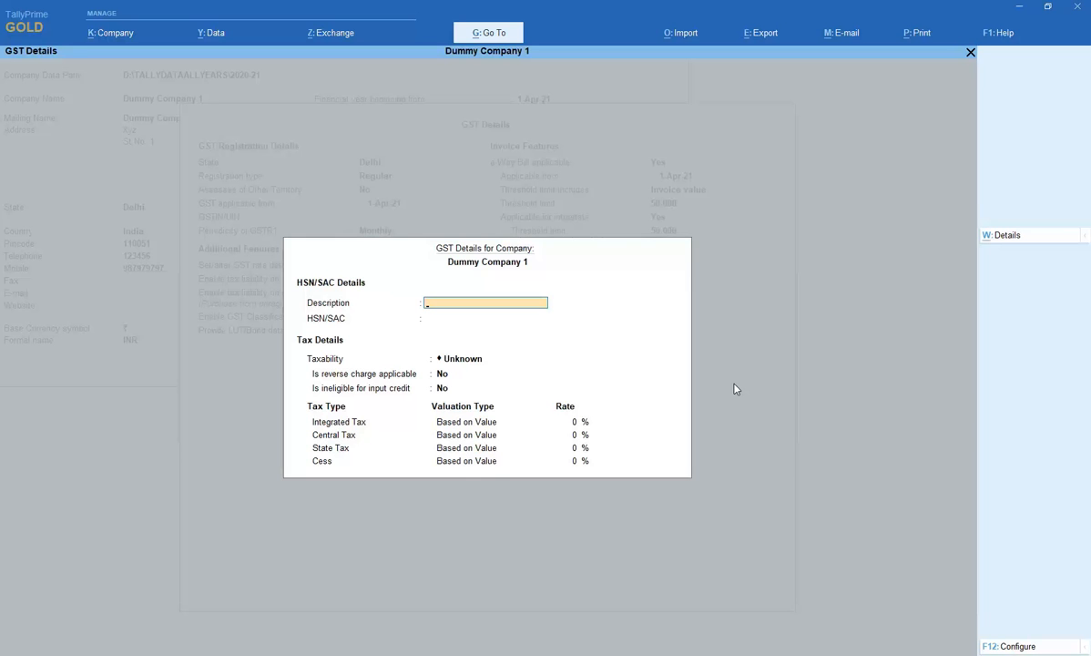
key("ctrl+a")
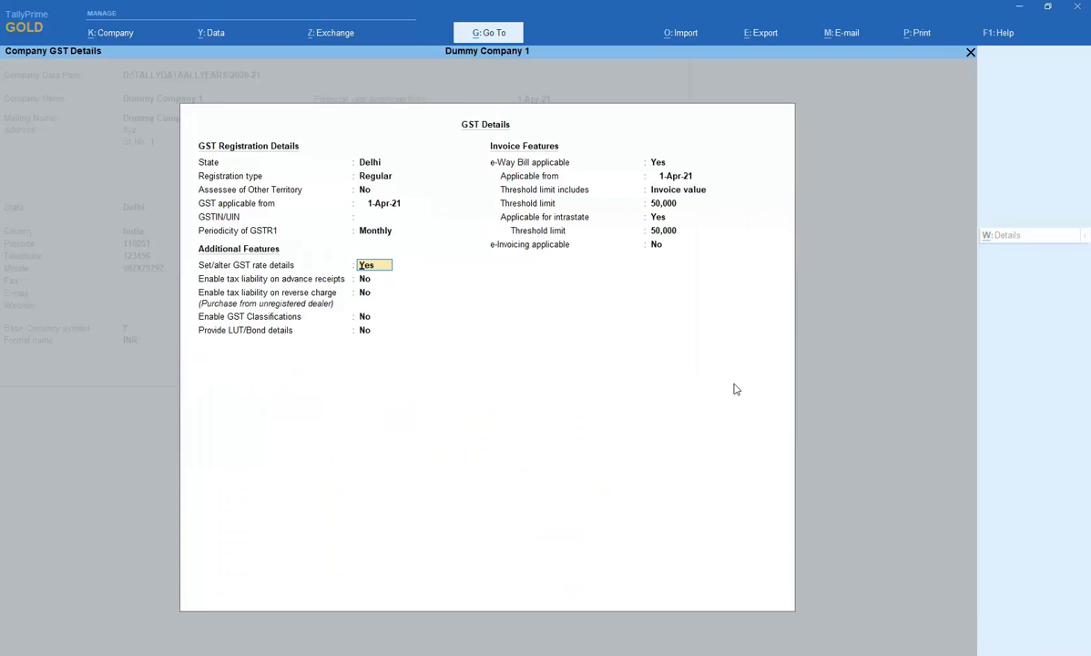
Set Set/alter GST rate details to No, keep the other additional features off, and accept the e-Way Bill settings with a 50,000 threshold
type("no")
key("Return")
key("Return")
key("Return")
key("Return")
key("Return")
key("Return")
key("Return")
key("Return")
key("Return")
key("Return")
key("Return")
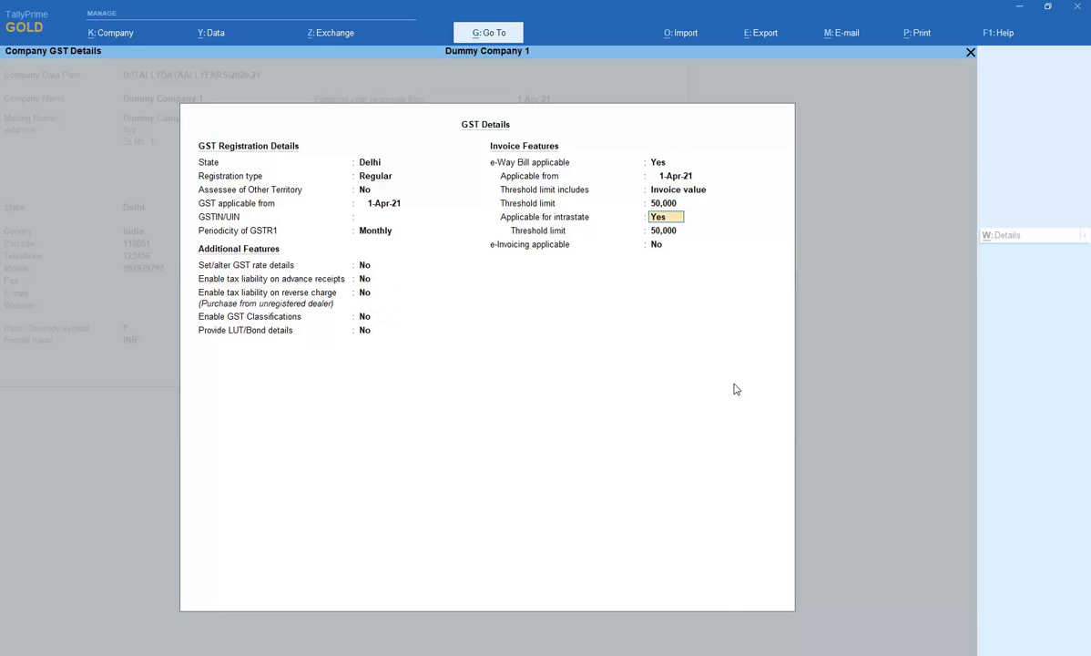
Accept the remaining GST invoice settings without e-invoicing and save the company features with Tax Deducted at Source disabled
key("Return")
key("Return")
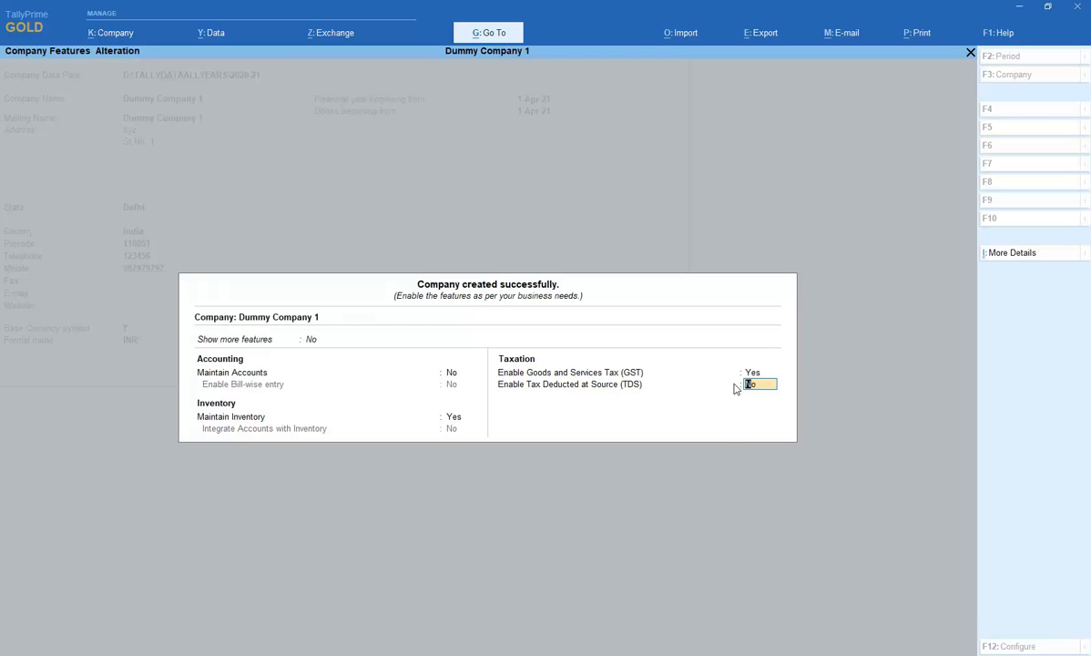
key("Return")
key("Return")
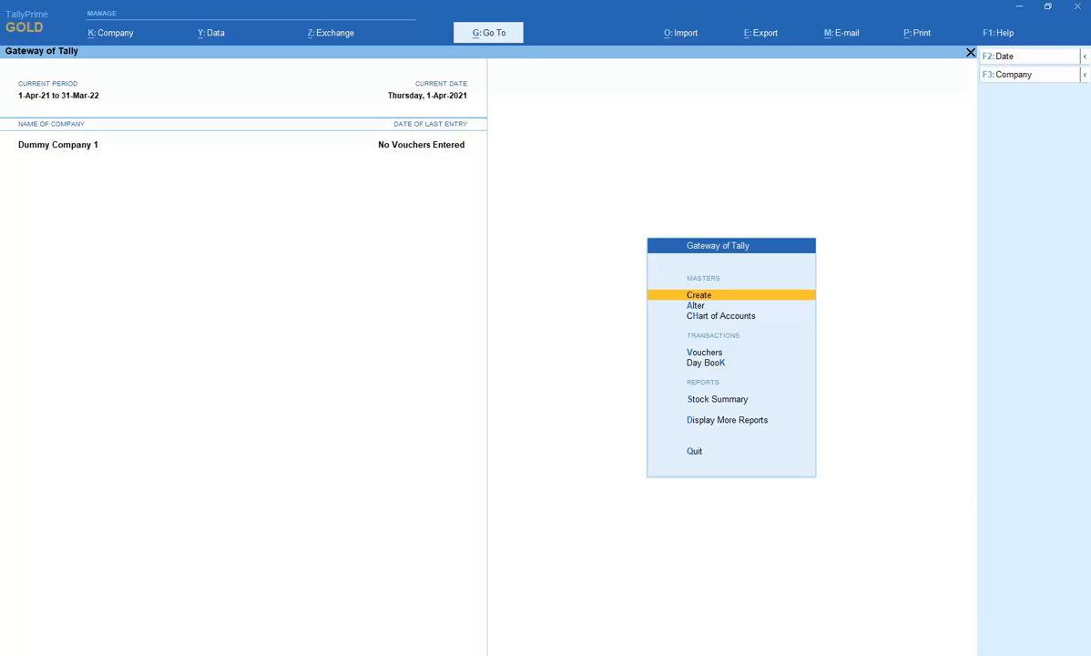
Open Dummy Company 1 for alteration from the company list
left_click(1009, 79)
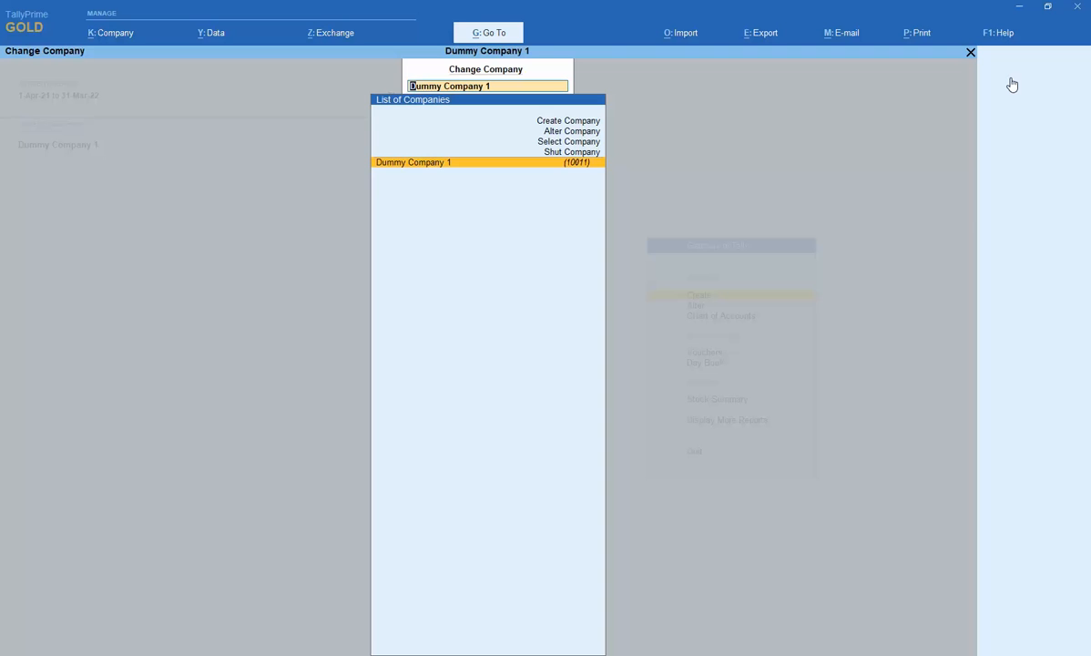
key("Up")
key("Up")
key("Up")
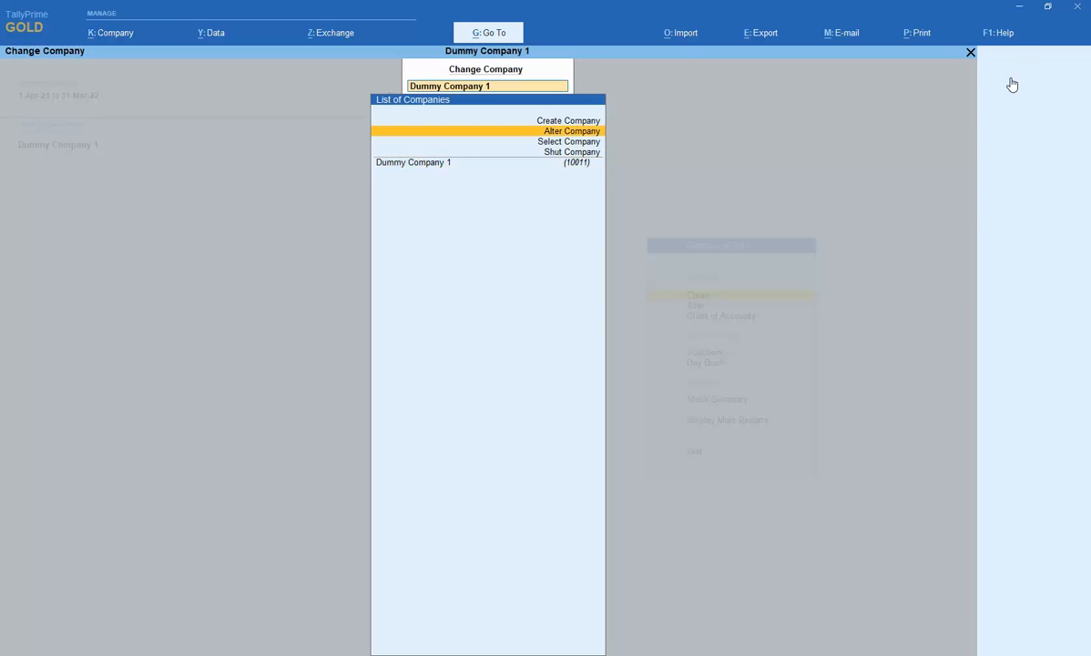
key("Return")
Accept the existing mailing, contact and financial year details of Dummy Company 1, save the alteration and return to the Gateway of Tally
key("Return")
key("Return")
key("Return")
key("Return")
key("Return")
key("Return")
key("Return")
key("Return")
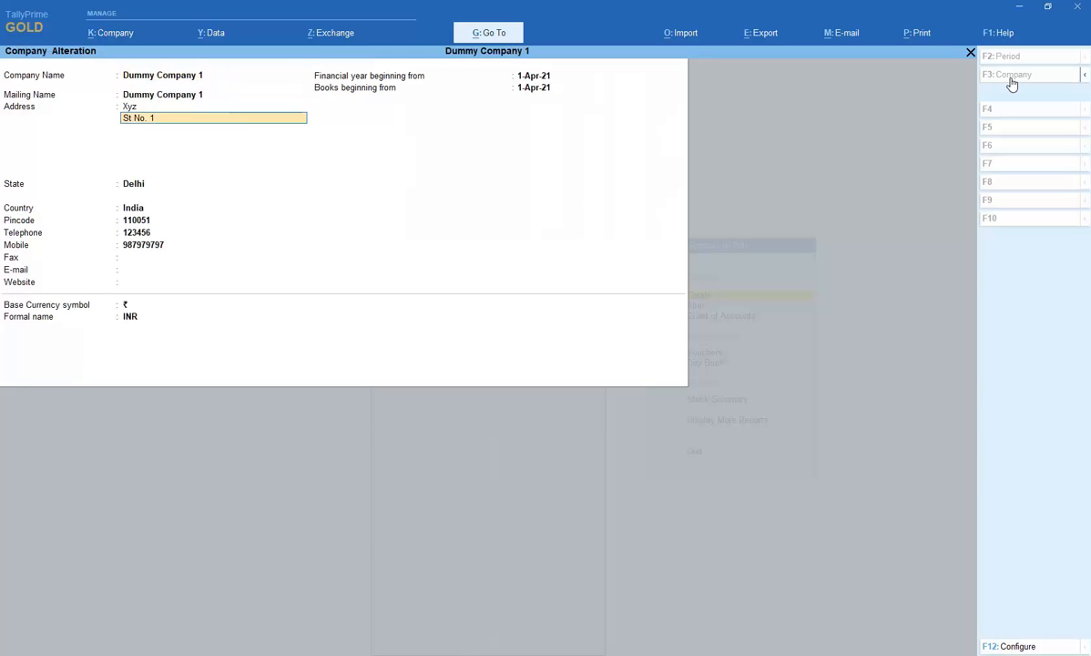
key("Return")
key("Return")
key("Return")
key("Return")
key("Return")
key("Return")
key("Return")
key("Return")
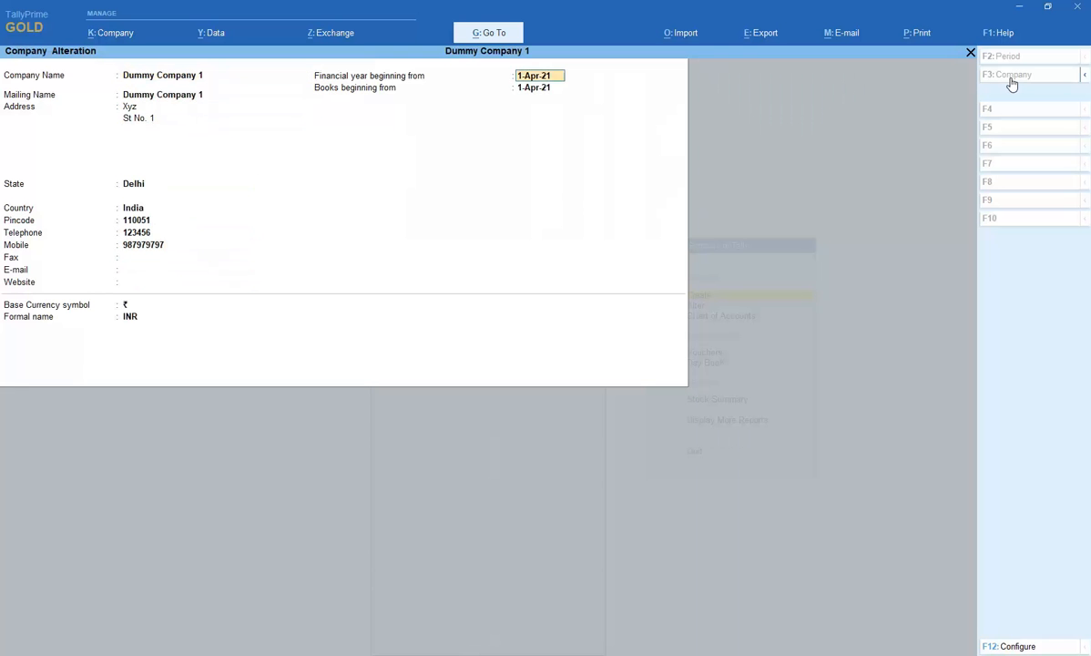
key("Return")
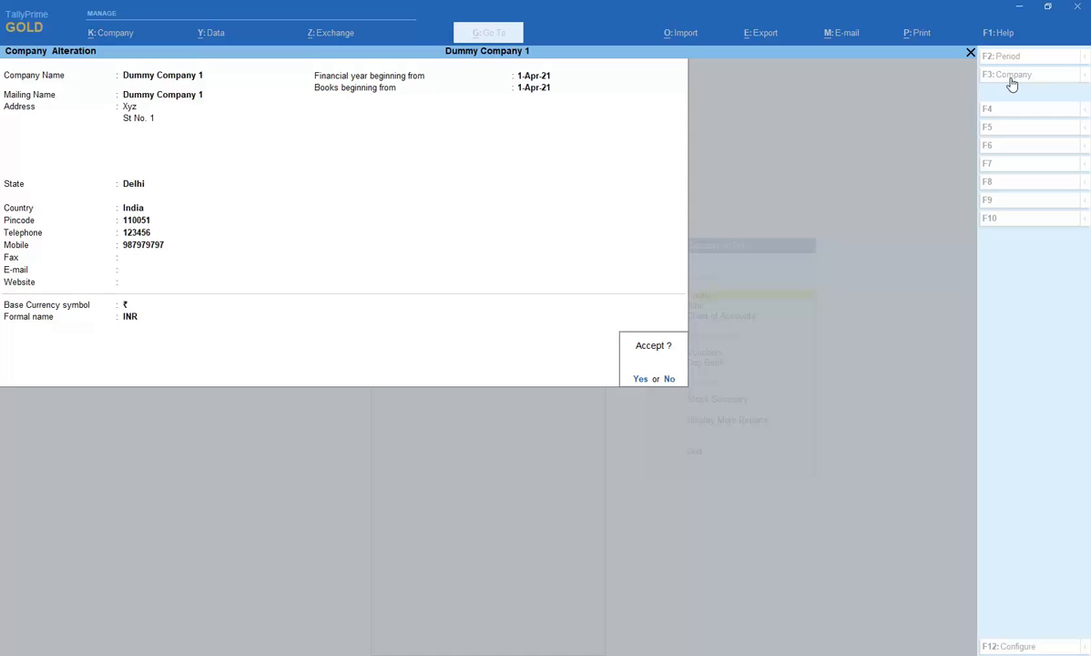
key("Return")
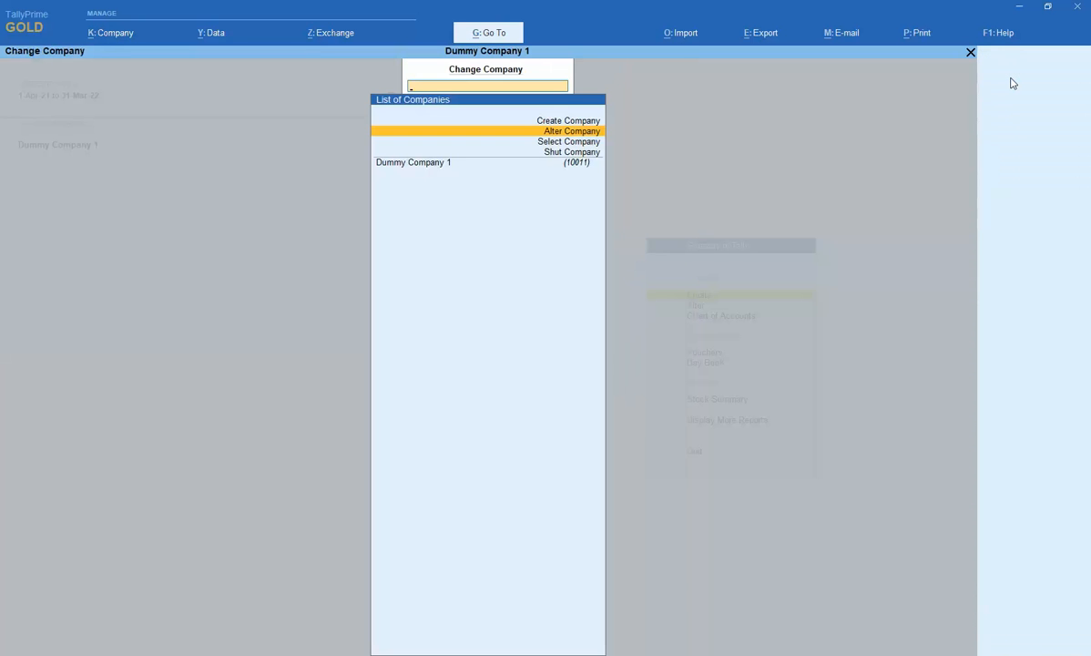
key("Escape")
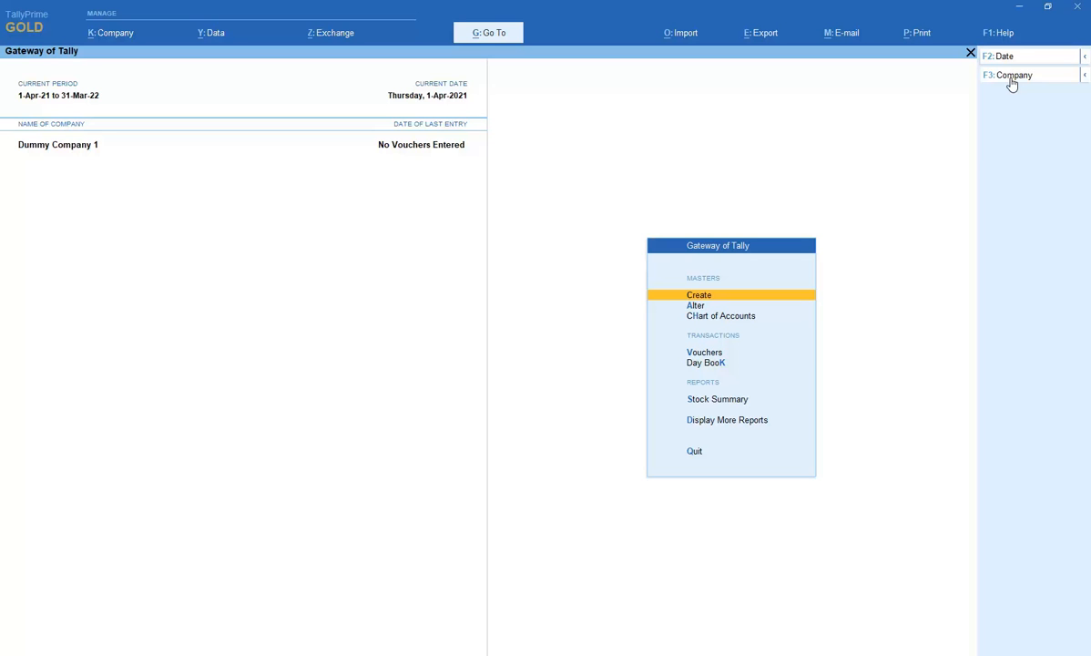
Reopen Dummy Company 1 for alteration and go through its name, address and state details up to the pincode
left_click(1011, 80)
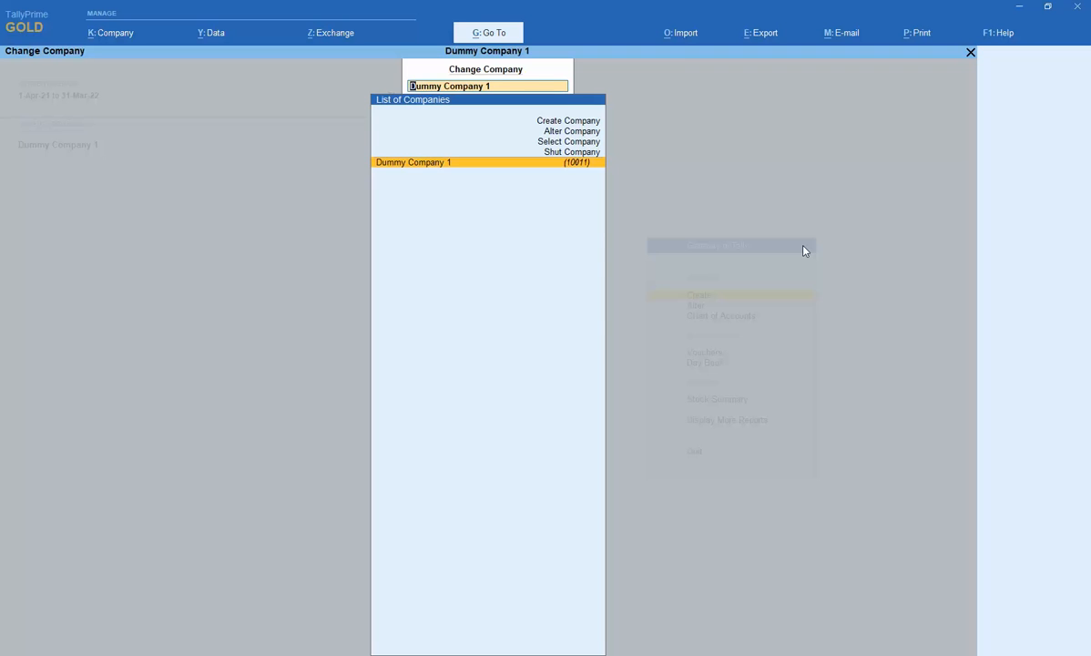
key("Up")
key("Up")
key("Up")
key("Return")
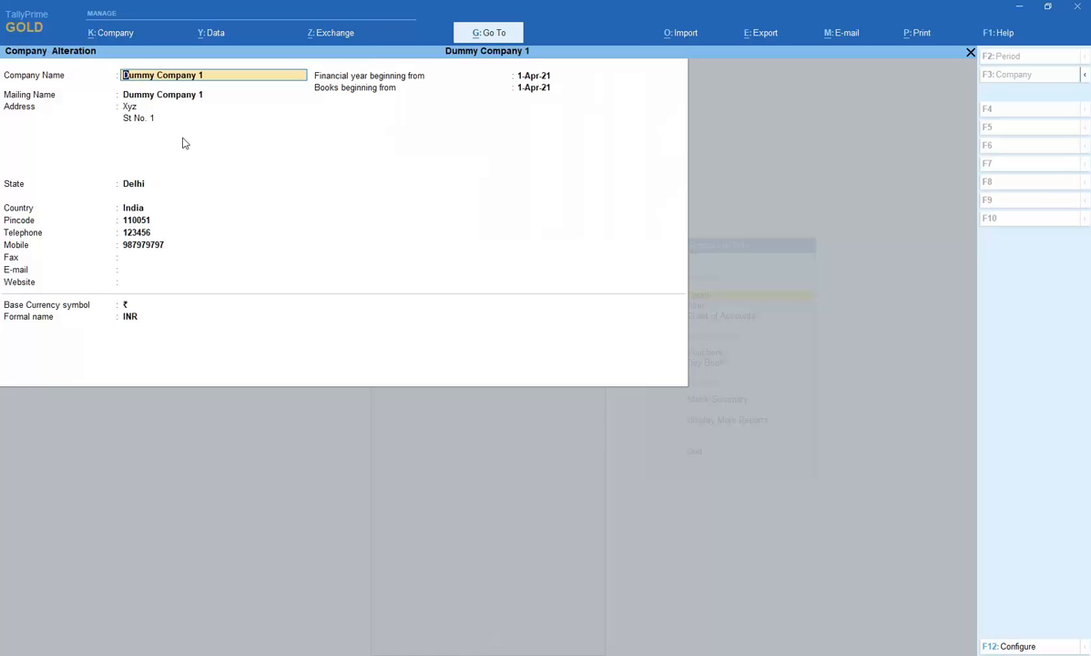
key("Return")
key("Return")
key("Return")
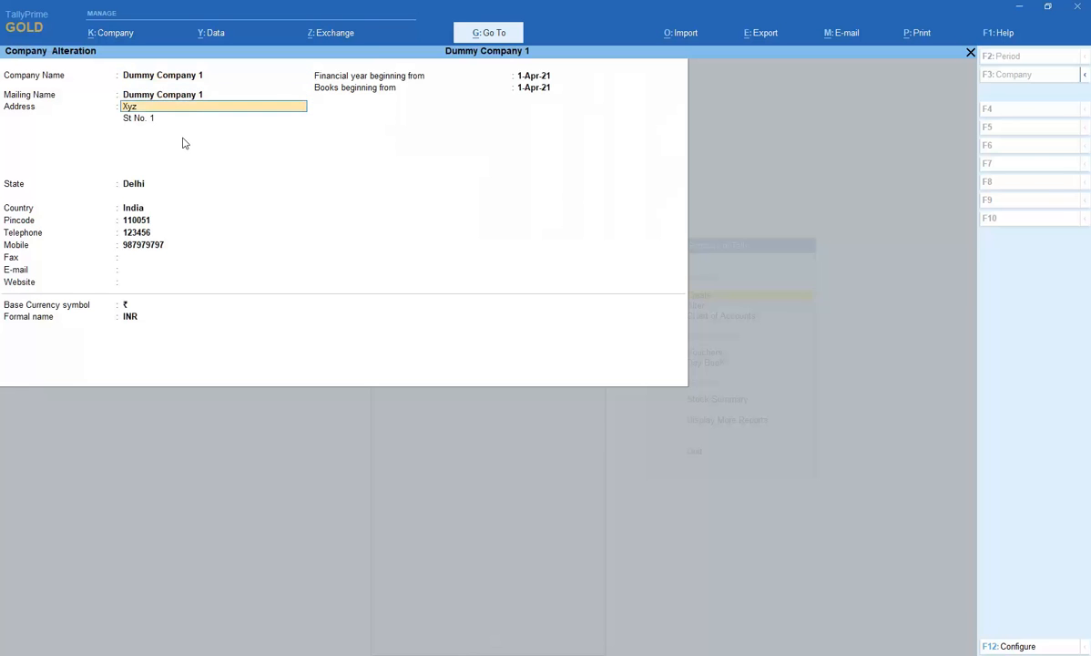
key("Return")
key("Return")
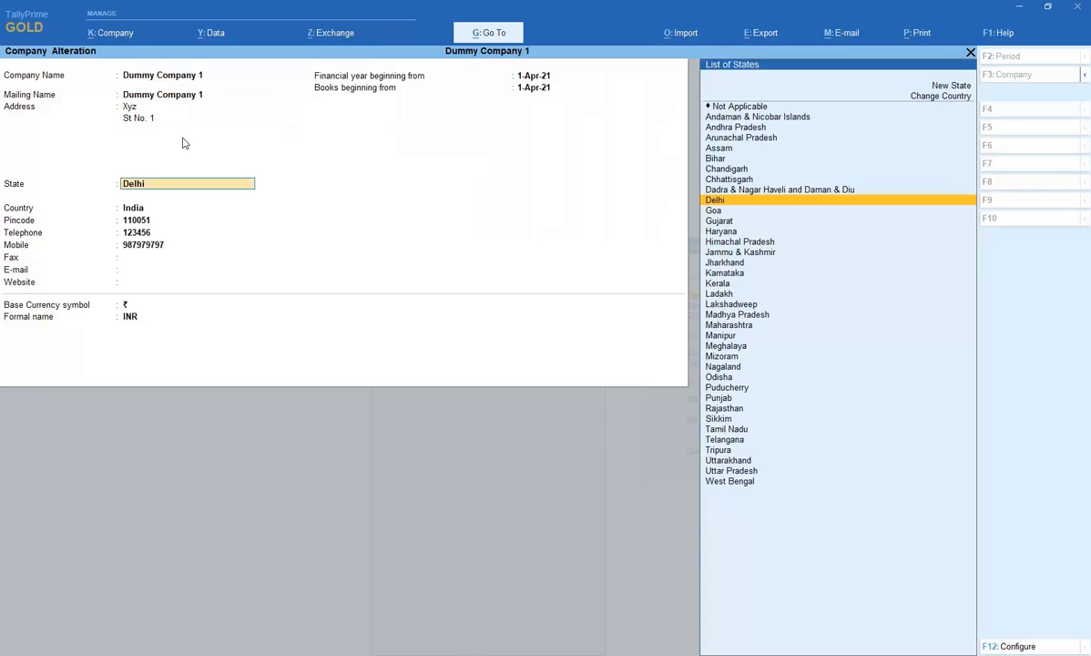
key("Return")
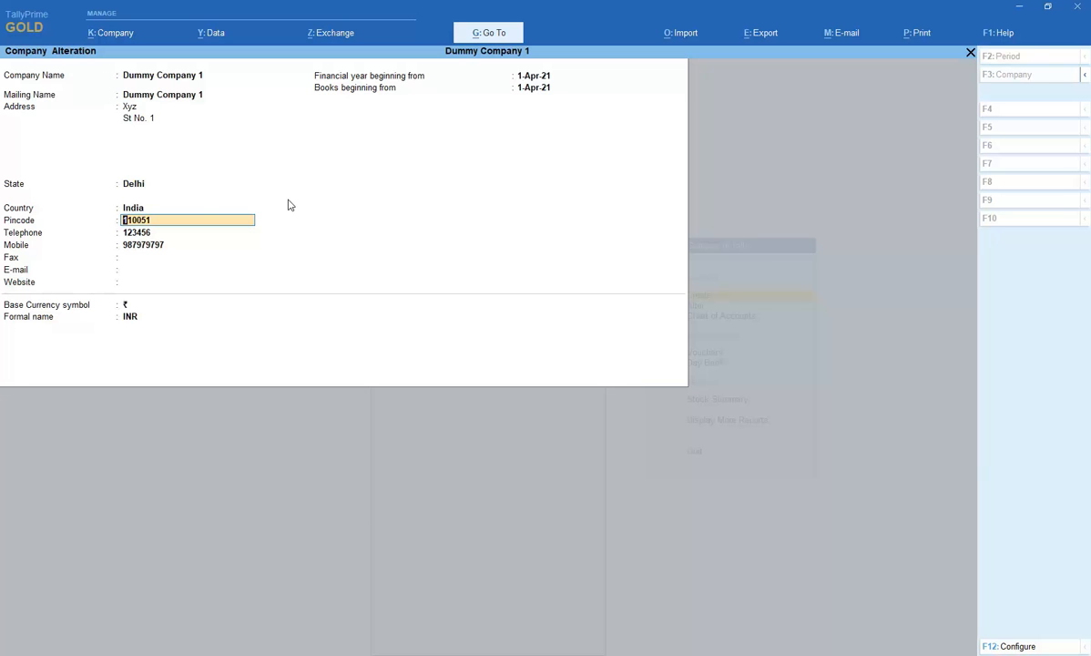
Delete Dummy Company 1 and approve the deletion
key("alt+d")
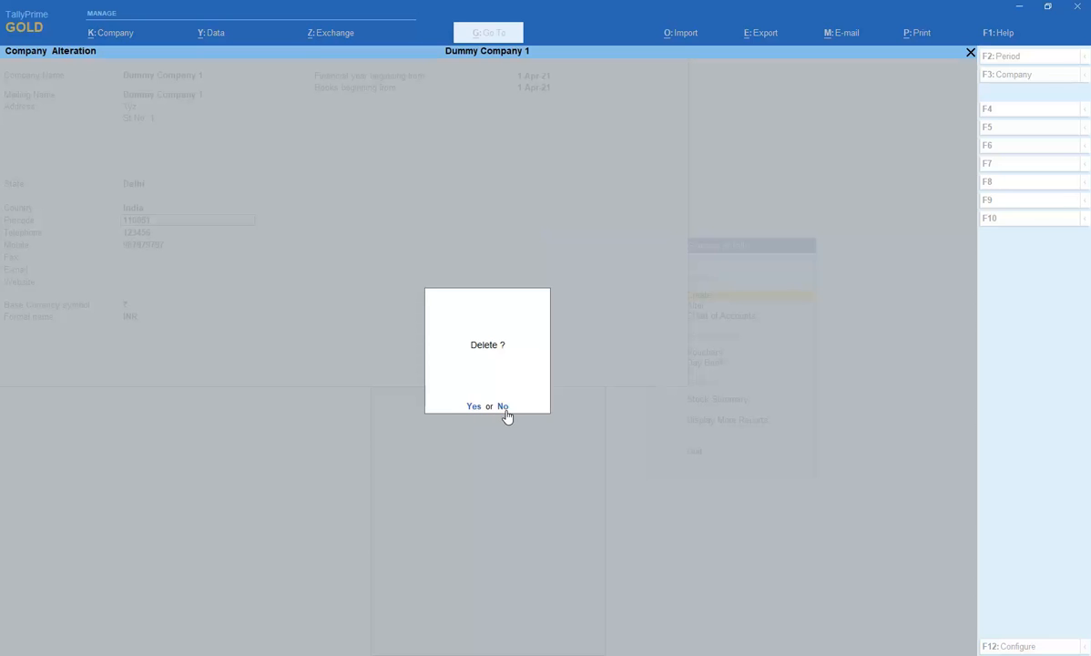
left_click(472, 407)
left_click(473, 407)
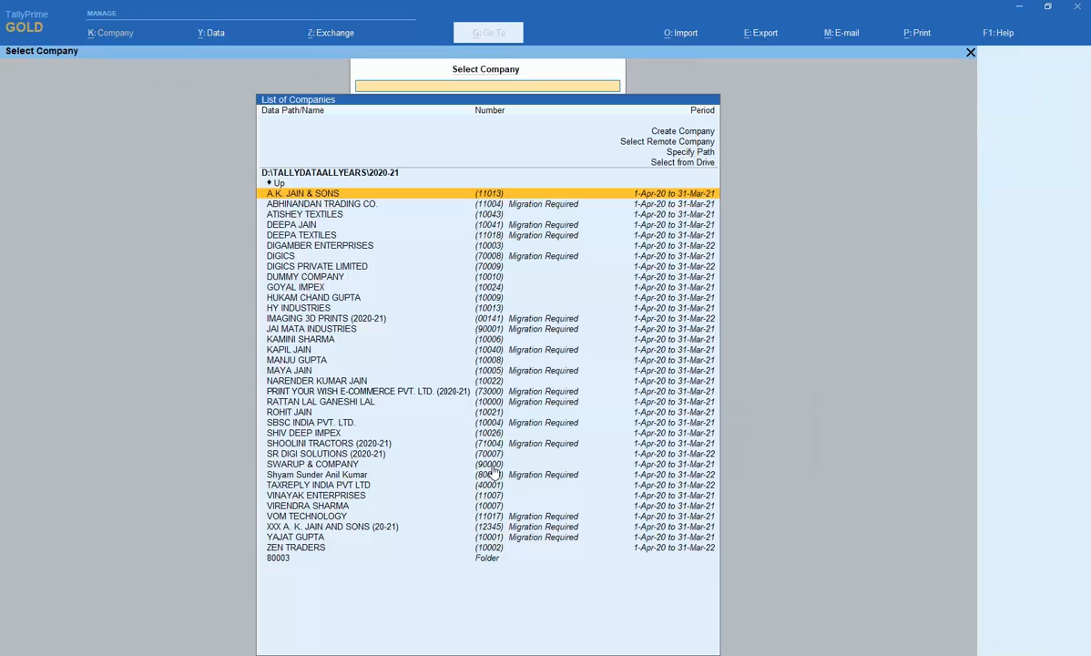